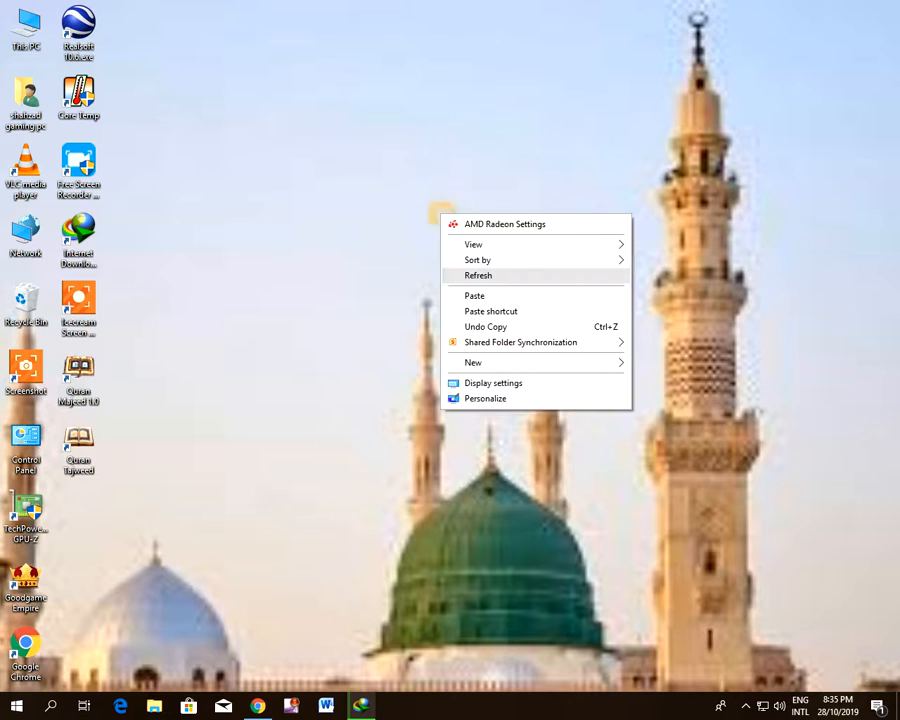
{"action": "right_click", "coordinate": [408, 200]}
{"action": "left_click", "coordinate": [480, 262]}
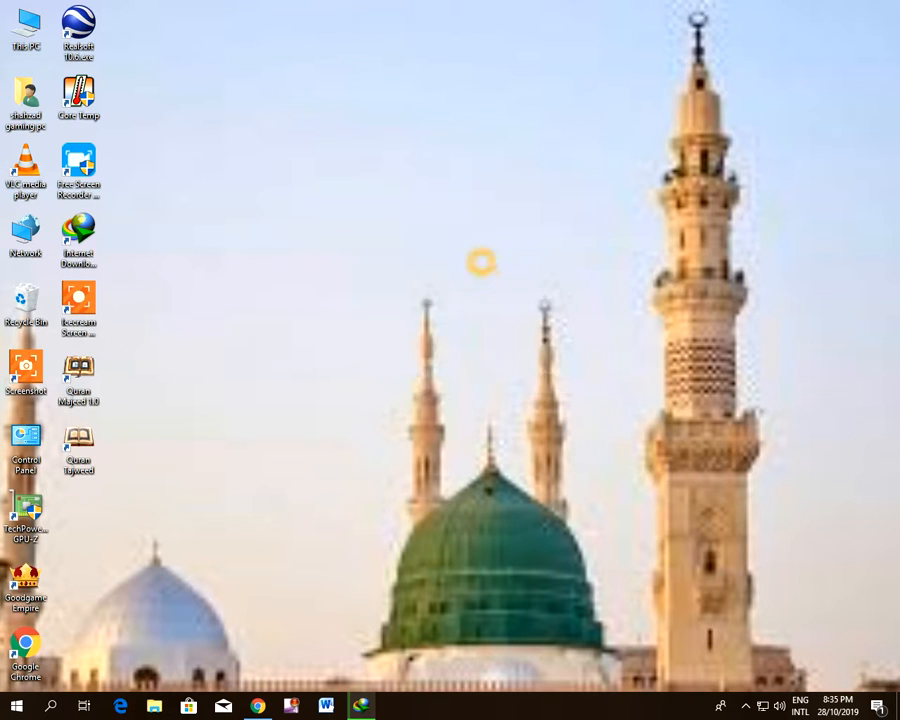
{"action": "right_click", "coordinate": [408, 210]}
{"action": "left_click", "coordinate": [446, 268]}
{"action": "right_click", "coordinate": [351, 197]}
{"action": "left_click", "coordinate": [400, 259]}
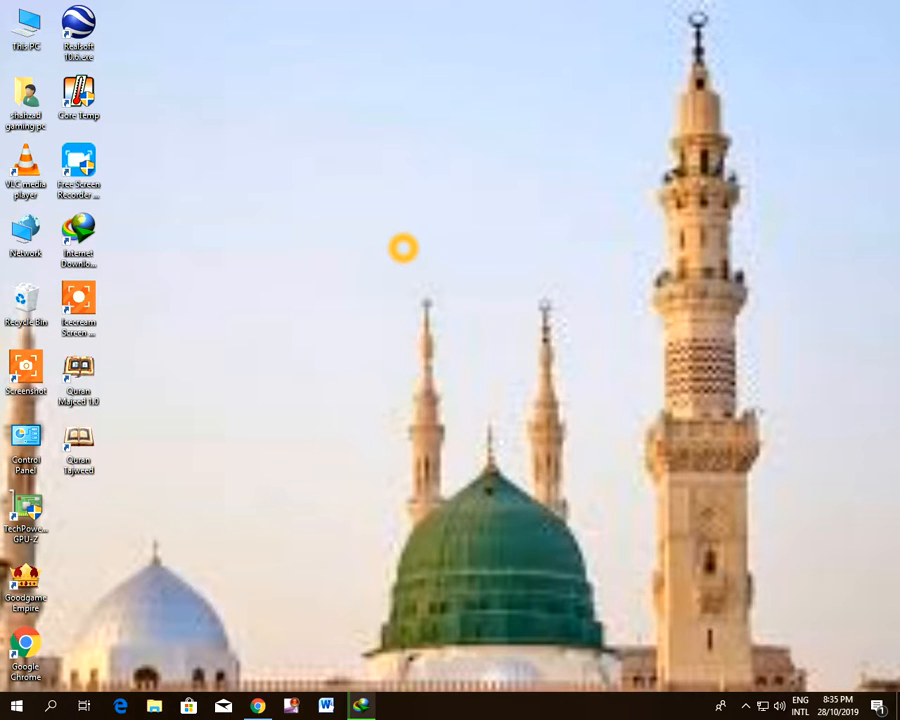
{"action": "right_click", "coordinate": [349, 214]}
{"action": "left_click", "coordinate": [414, 273]}
{"action": "right_click", "coordinate": [355, 229]}
{"action": "left_click", "coordinate": [418, 286]}
{"action": "right_click", "coordinate": [365, 231]}
{"action": "left_click", "coordinate": [430, 293]}
{"action": "right_click", "coordinate": [365, 231]}
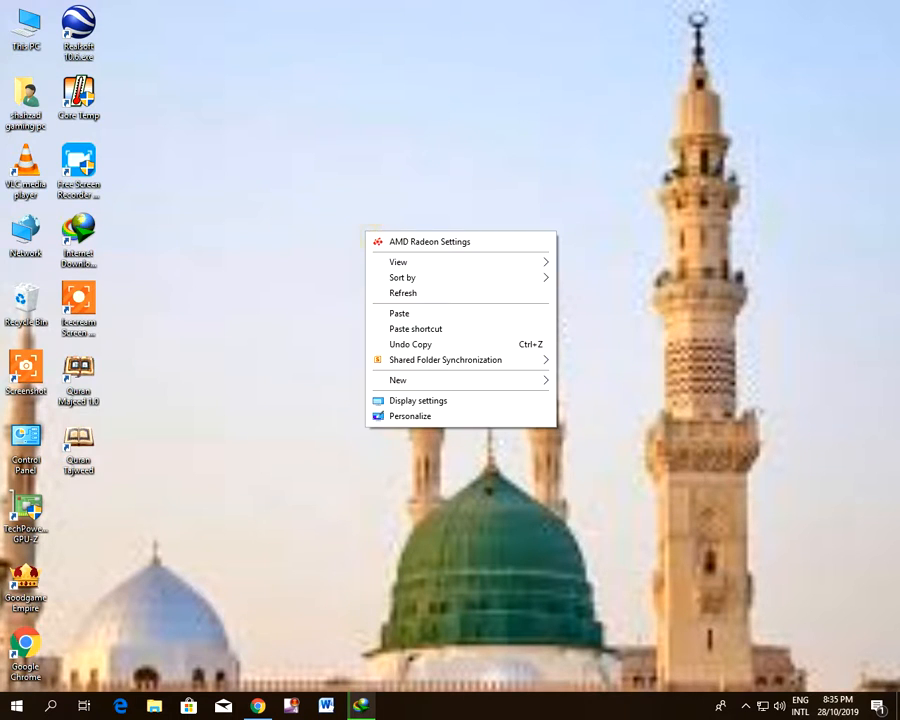
{"action": "left_click", "coordinate": [403, 293]}
{"action": "right_click", "coordinate": [372, 238]}
{"action": "left_click", "coordinate": [408, 299]}
{"action": "right_click", "coordinate": [370, 233]}
{"action": "left_click", "coordinate": [430, 292]}
{"action": "right_click", "coordinate": [304, 186]}
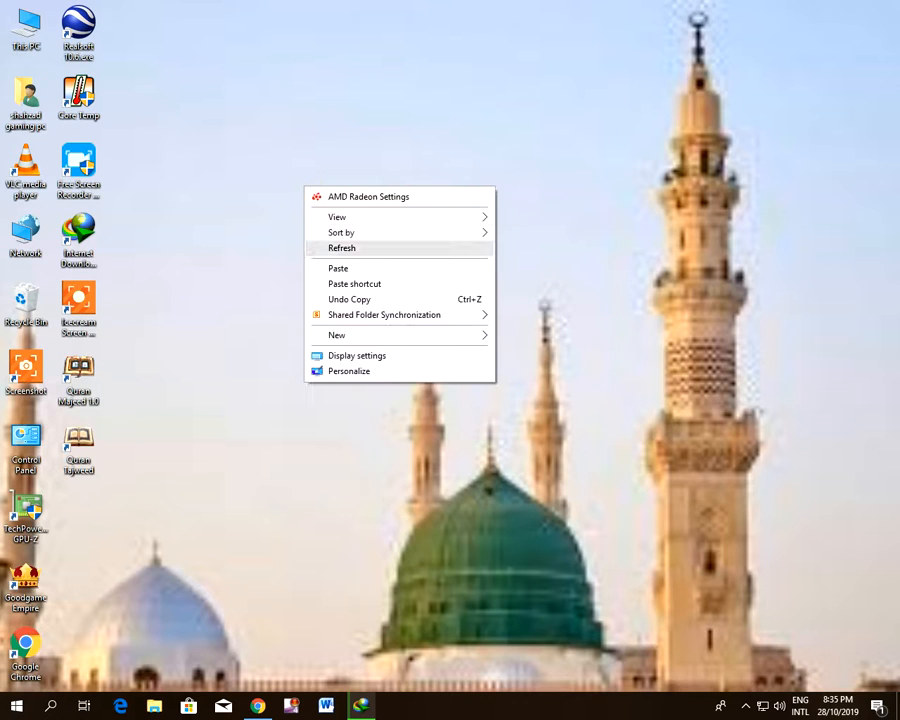
{"action": "left_click", "coordinate": [402, 244]}
{"action": "right_click", "coordinate": [341, 197]}
{"action": "left_click", "coordinate": [400, 257]}
{"action": "right_click", "coordinate": [304, 200]}
{"action": "left_click", "coordinate": [374, 260]}
{"action": "right_click", "coordinate": [307, 212]}
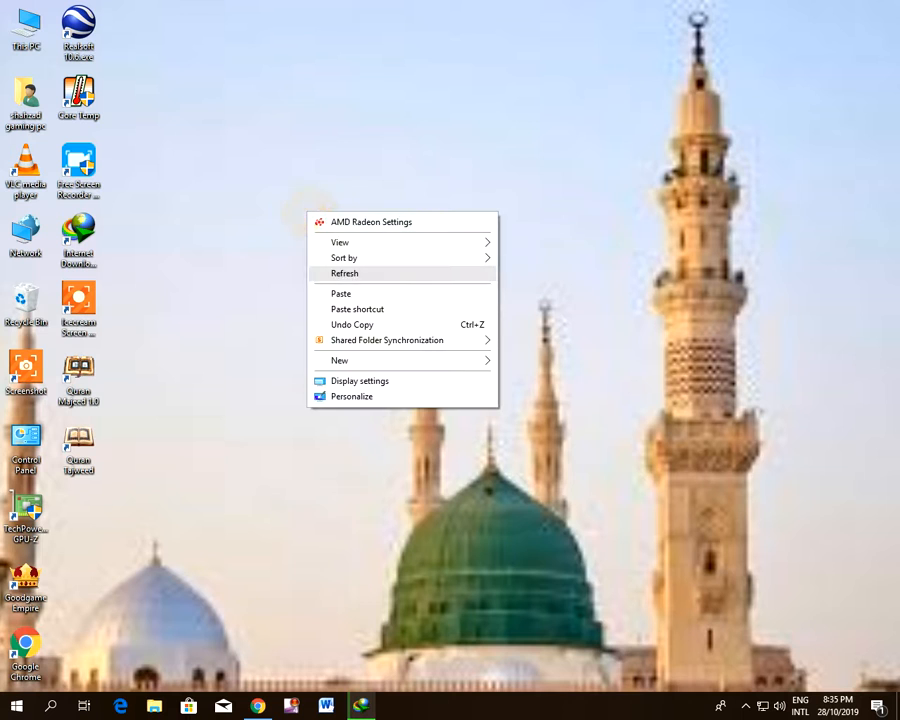
{"action": "left_click", "coordinate": [386, 272]}
{"action": "right_click", "coordinate": [310, 216]}
{"action": "left_click", "coordinate": [370, 274]}
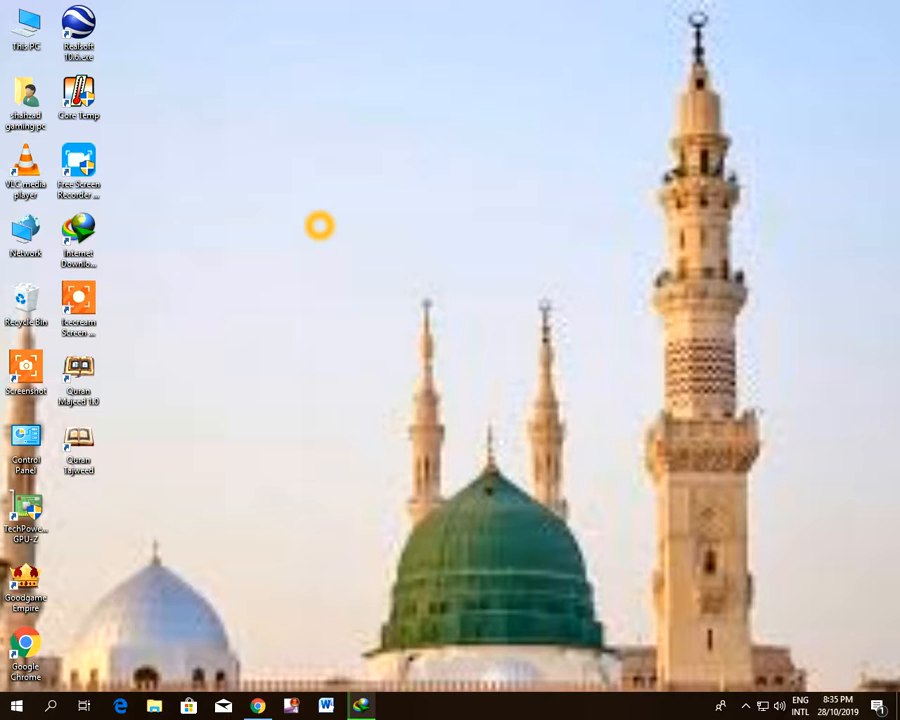
{"action": "right_click", "coordinate": [327, 193]}
{"action": "left_click", "coordinate": [368, 255]}
{"action": "right_click", "coordinate": [308, 212]}
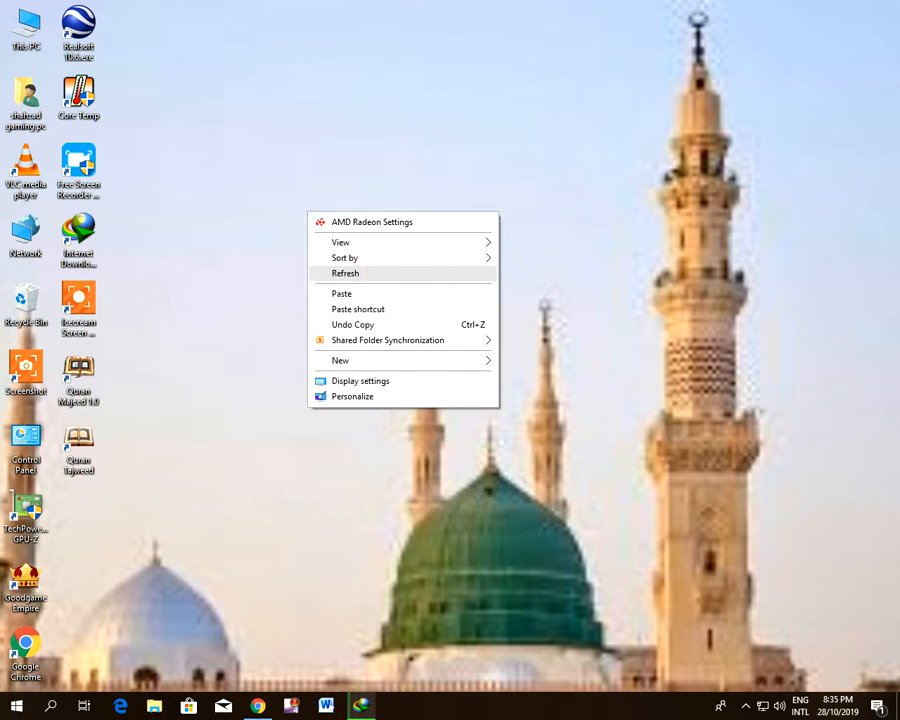
{"action": "left_click", "coordinate": [381, 271]}
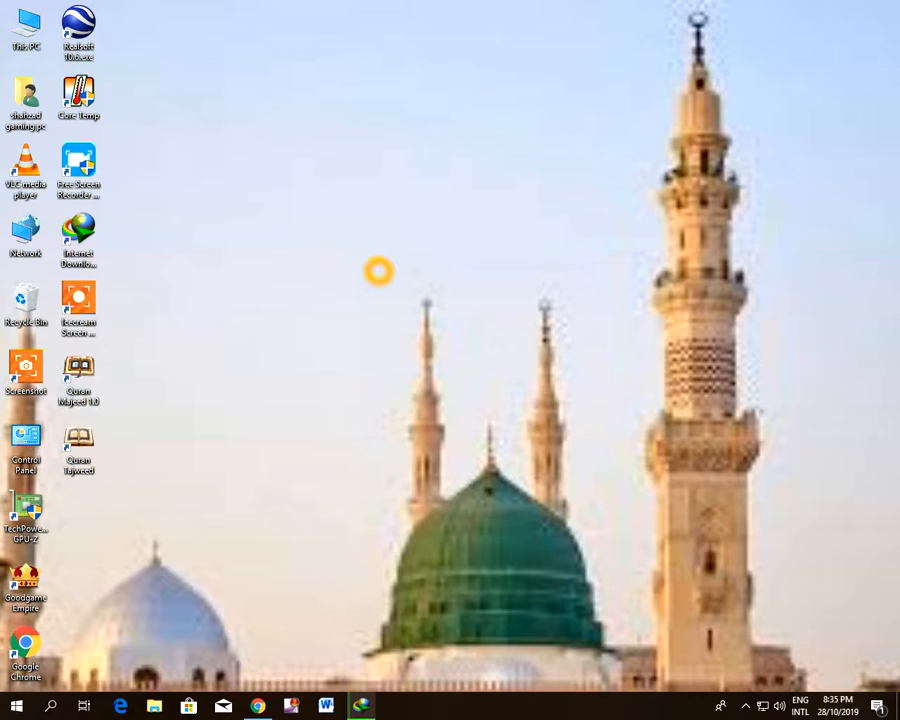
{"action": "right_click", "coordinate": [253, 193]}
{"action": "left_click", "coordinate": [333, 250]}
{"action": "right_click", "coordinate": [287, 209]}
{"action": "left_click", "coordinate": [333, 269]}
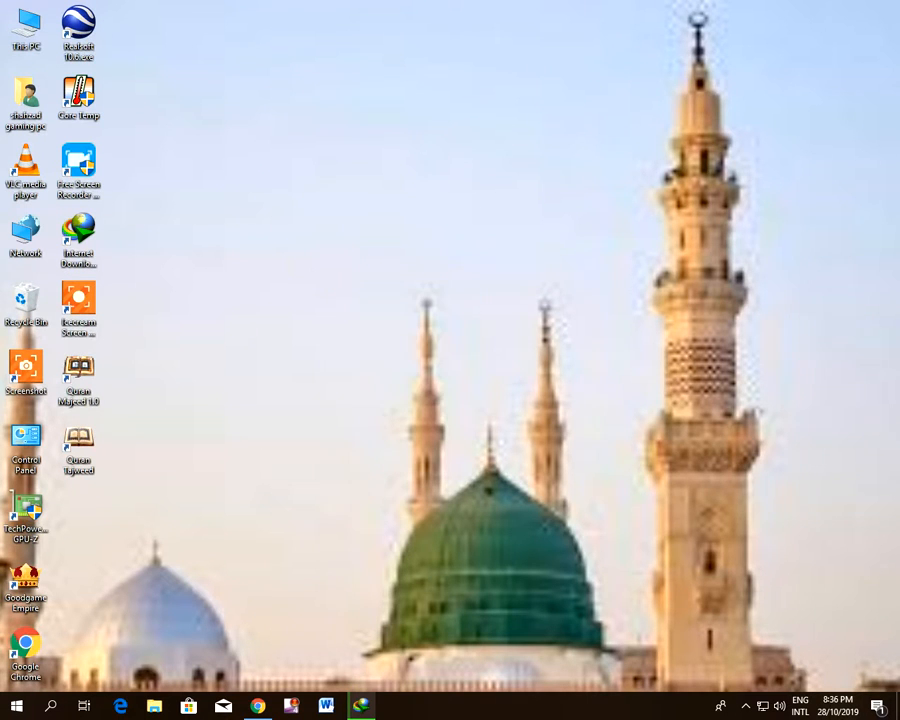
Open Microsoft Word and set the blank document's page margins to Narrow
{"action": "left_click", "coordinate": [328, 706]}
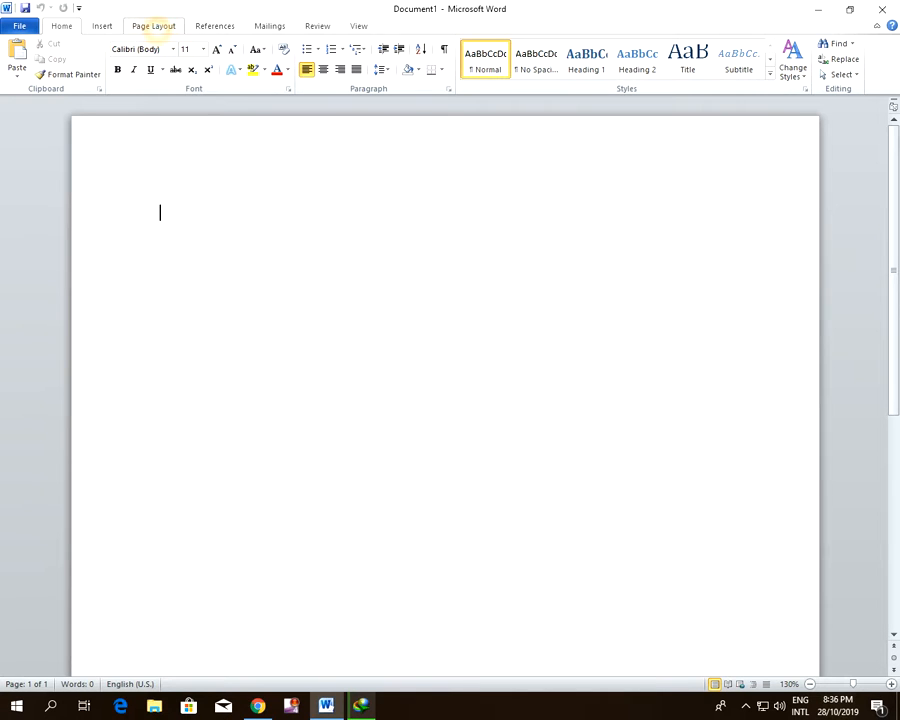
{"action": "left_click", "coordinate": [155, 26]}
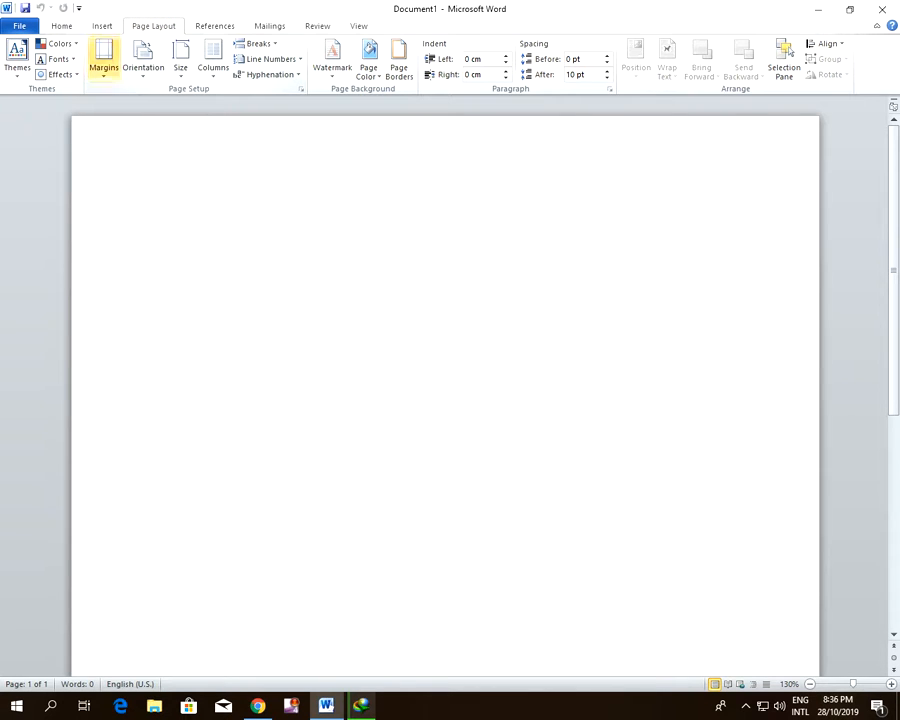
{"action": "left_click", "coordinate": [104, 60]}
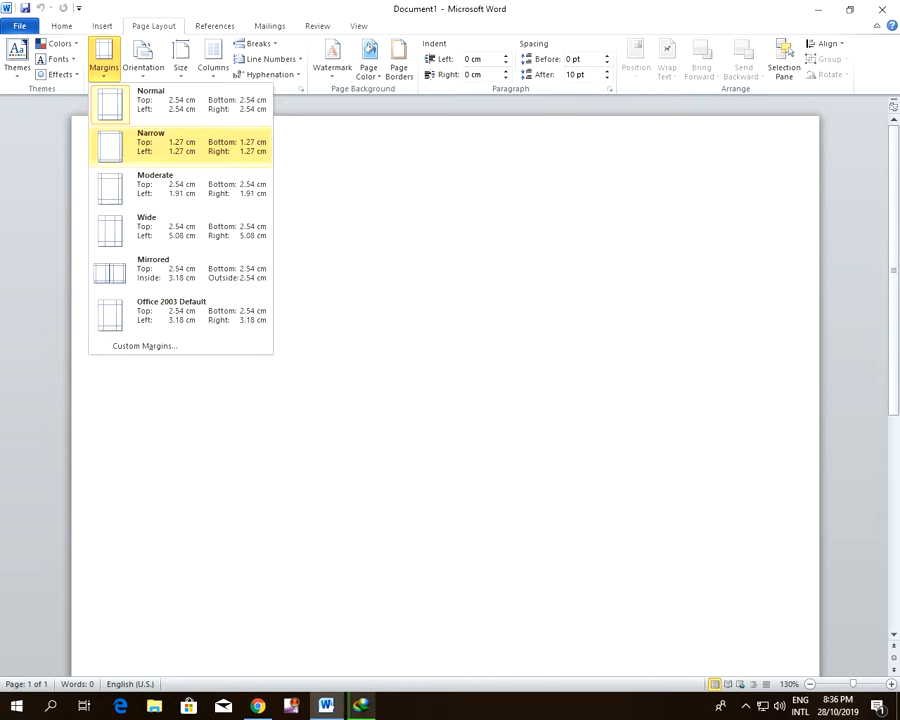
{"action": "left_click", "coordinate": [133, 148]}
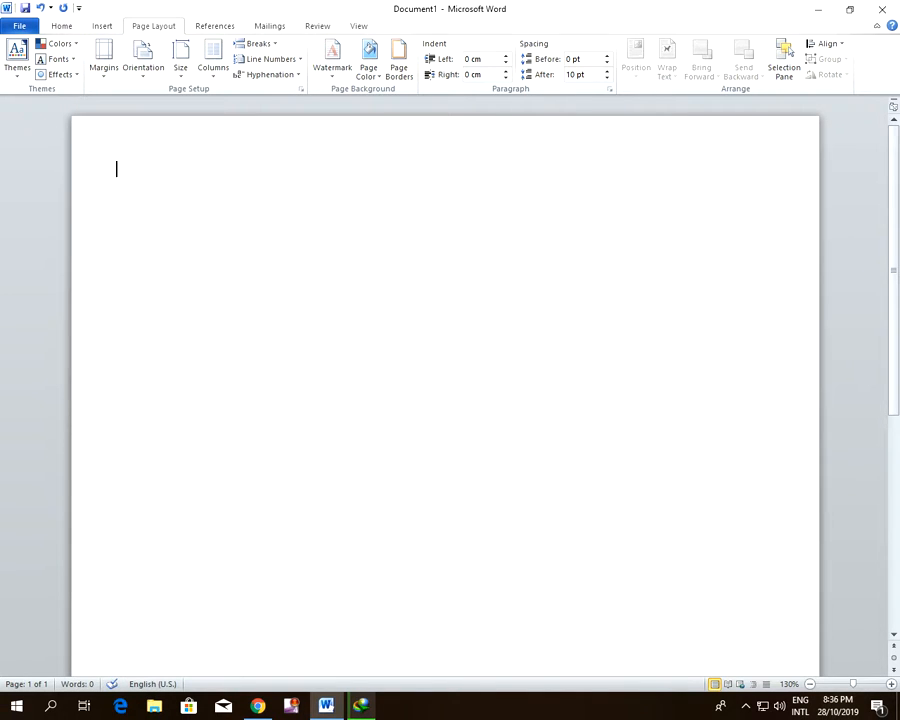
{"action": "left_click", "coordinate": [123, 193]}
{"action": "left_click", "coordinate": [146, 36]}
Open the page header for editing and enter the label "Name:"
{"action": "left_click", "coordinate": [106, 27]}
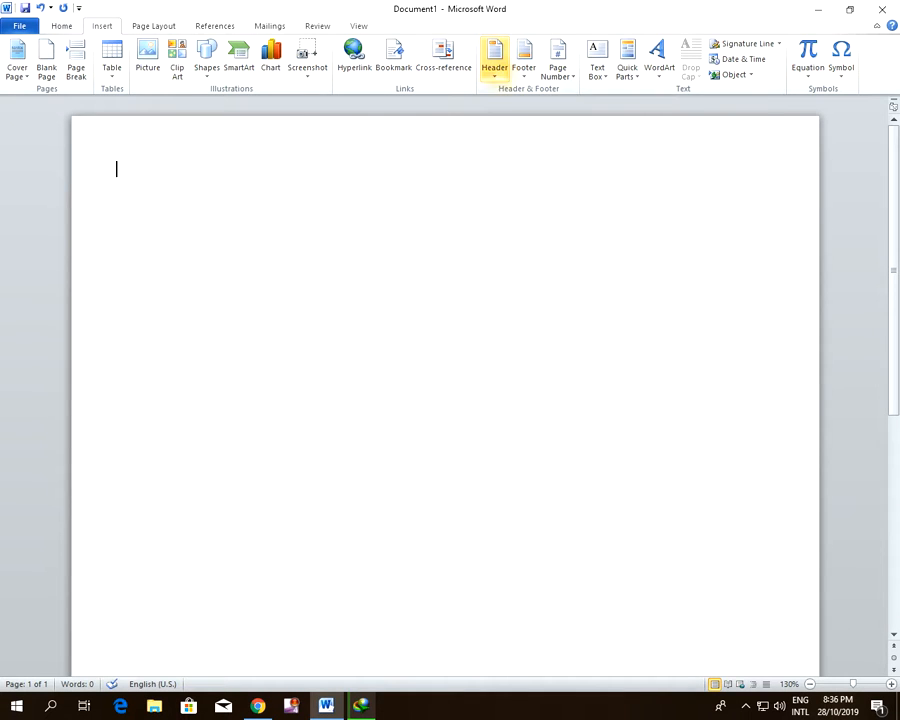
{"action": "left_click", "coordinate": [494, 62]}
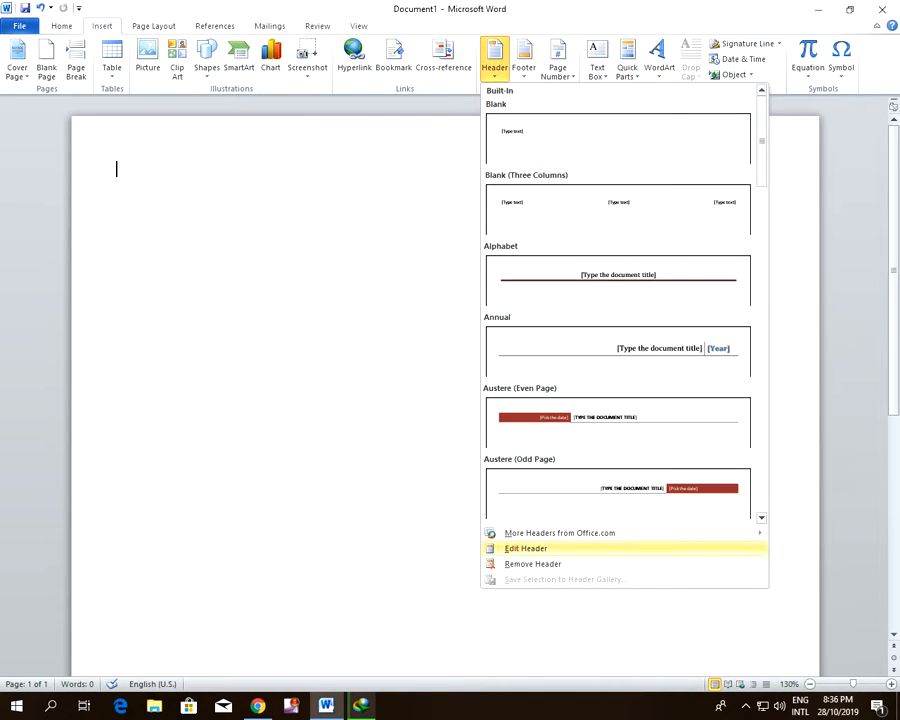
{"action": "left_click", "coordinate": [526, 548]}
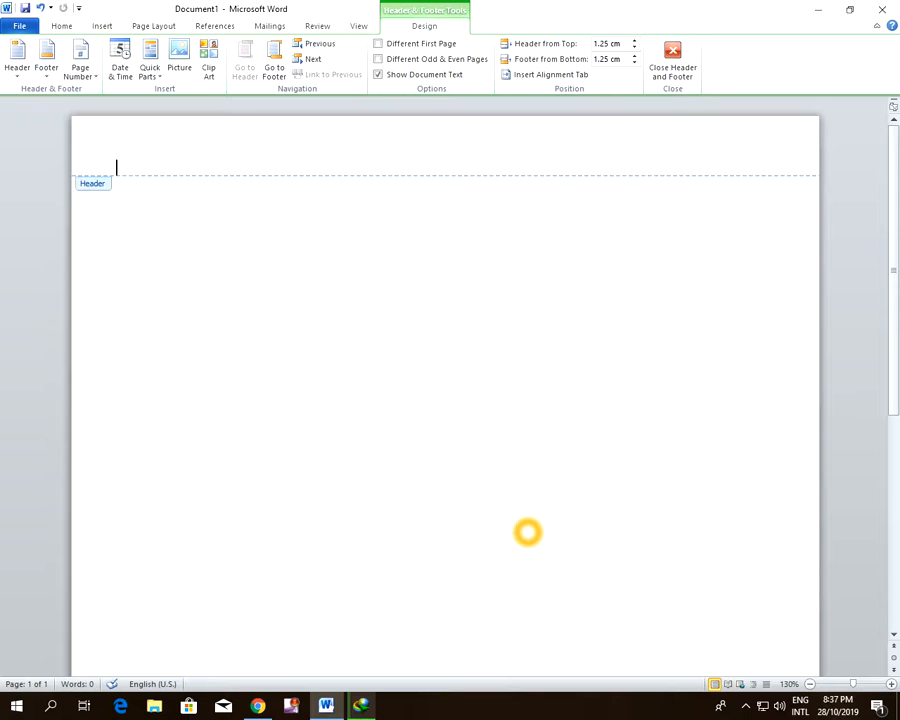
{"action": "type", "text": "Name:"}
Add "Date:" and "Subject: English" after the Name label, spaced apart along the same header line
{"action": "left_click", "coordinate": [267, 161]}
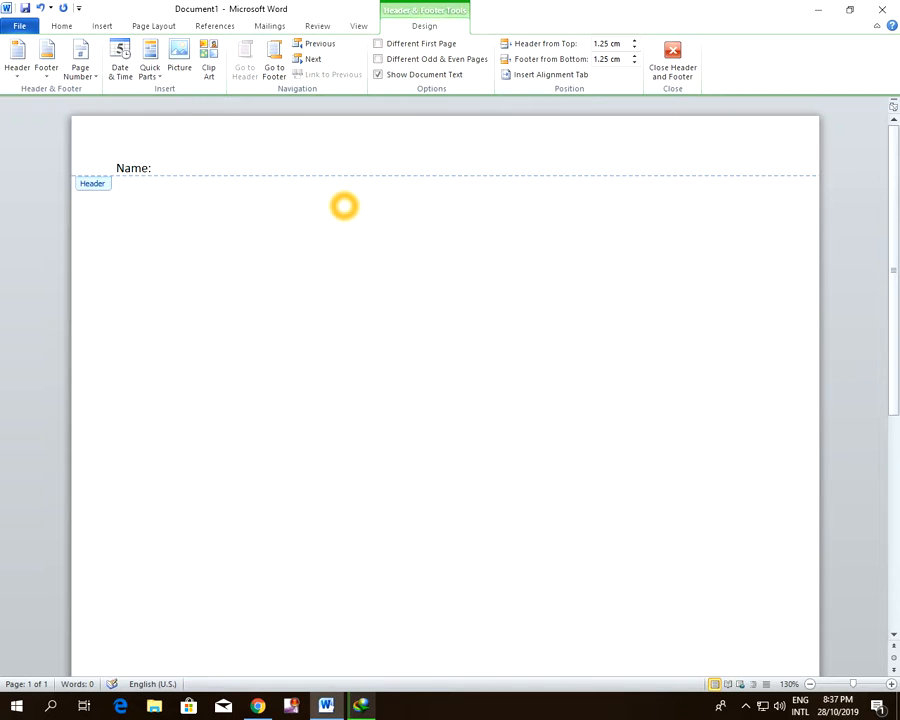
{"action": "type", "text": "Date:                  Subject: En"}
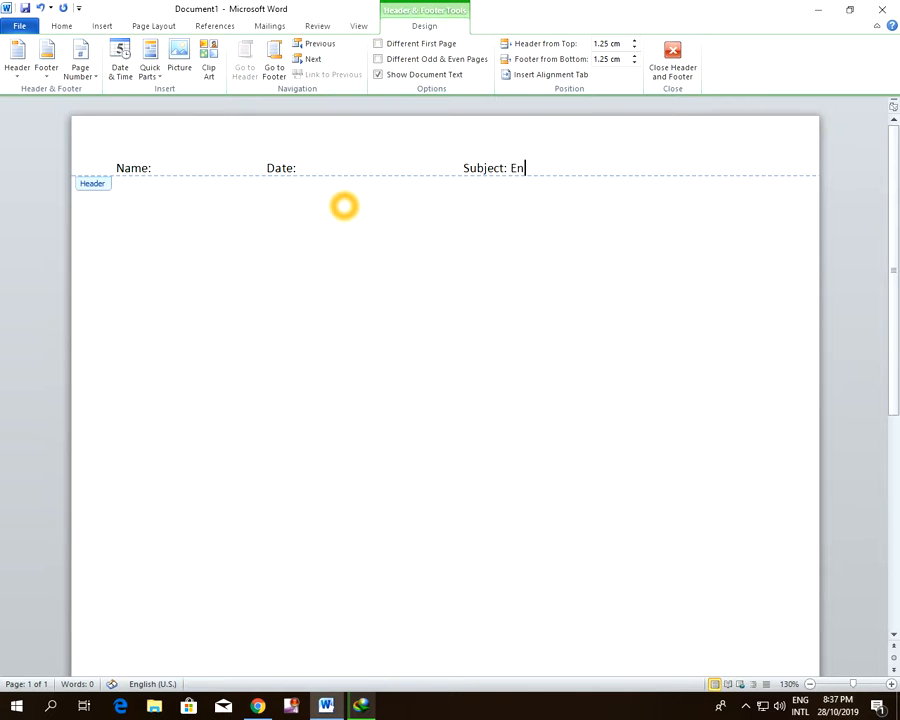
{"action": "type", "text": "glish"}
Space the Date and Subject labels farther apart along the header, keeping "Subject: English" on the same line
{"action": "left_click", "coordinate": [454, 172]}
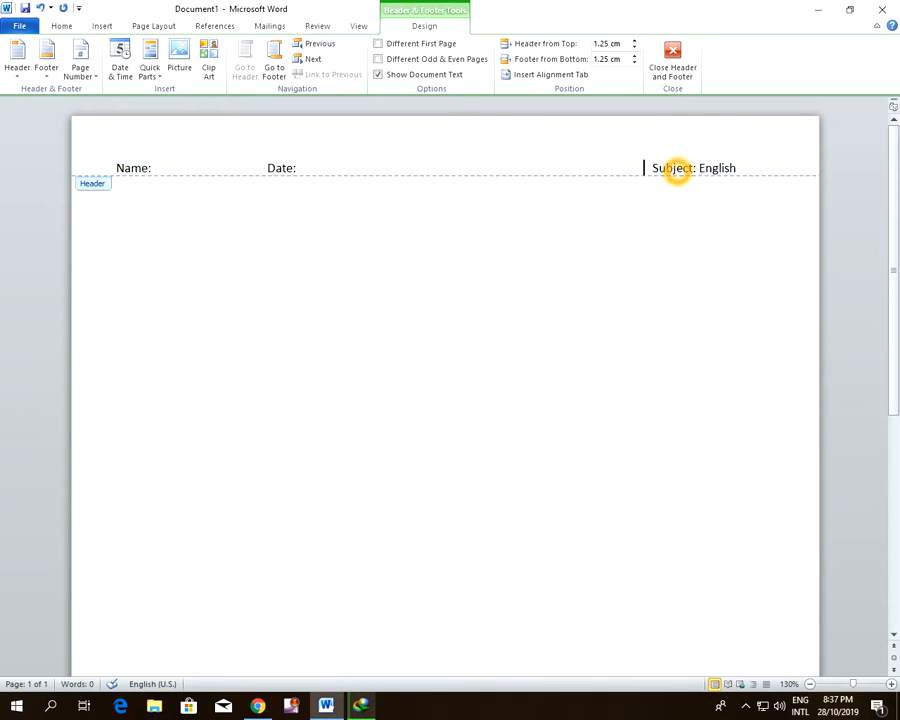
{"action": "left_click", "coordinate": [267, 167]}
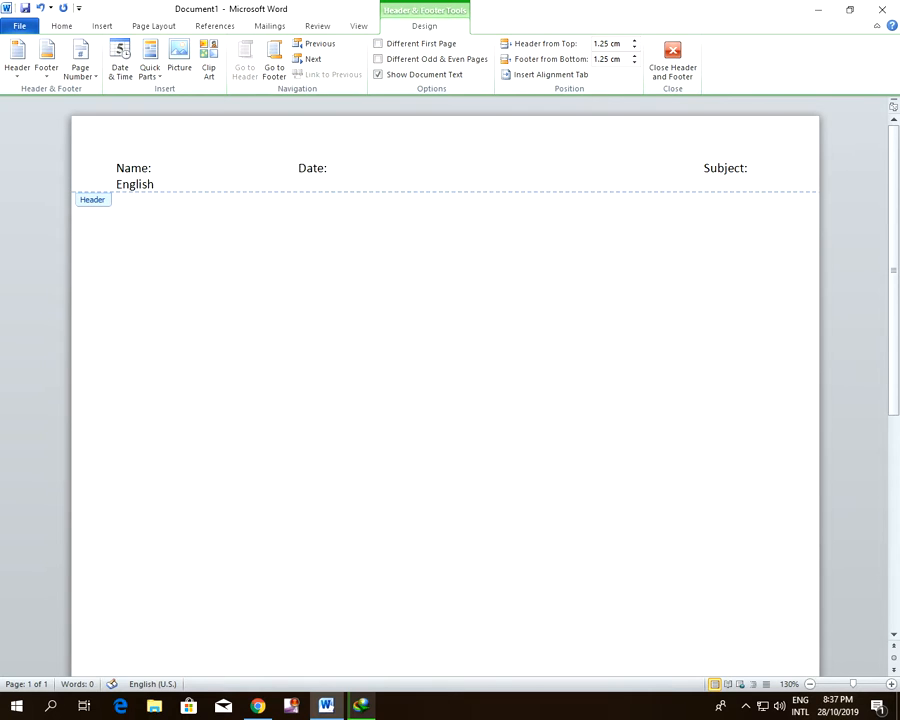
{"action": "left_click", "coordinate": [452, 167]}
{"action": "key", "text": "BackSpace"}
{"action": "key", "text": "BackSpace"}
{"action": "key", "text": "BackSpace"}
{"action": "key", "text": "BackSpace"}
{"action": "key", "text": "BackSpace"}
{"action": "key", "text": "BackSpace"}
{"action": "key", "text": "BackSpace"}
{"action": "key", "text": "BackSpace"}
{"action": "key", "text": "BackSpace"}
{"action": "key", "text": "BackSpace"}
{"action": "key", "text": "BackSpace"}
{"action": "key", "text": "BackSpace"}
{"action": "key", "text": "BackSpace"}
Remove extra spaces between "Date:" and "Subject: English" to shorten the gap in the header
{"action": "left_click", "coordinate": [336, 167]}
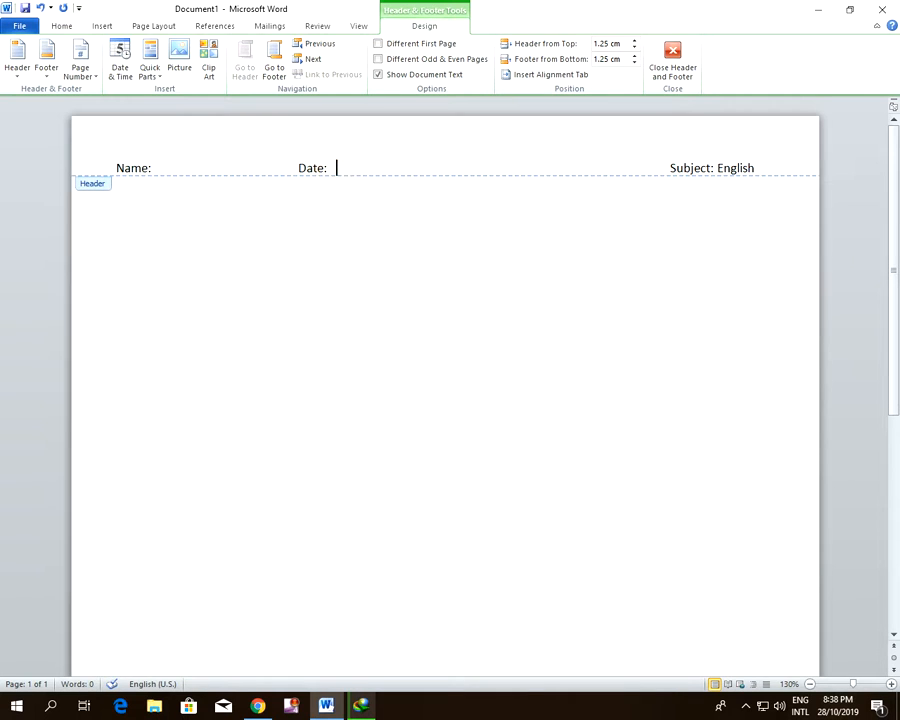
{"action": "key", "text": "BackSpace"}
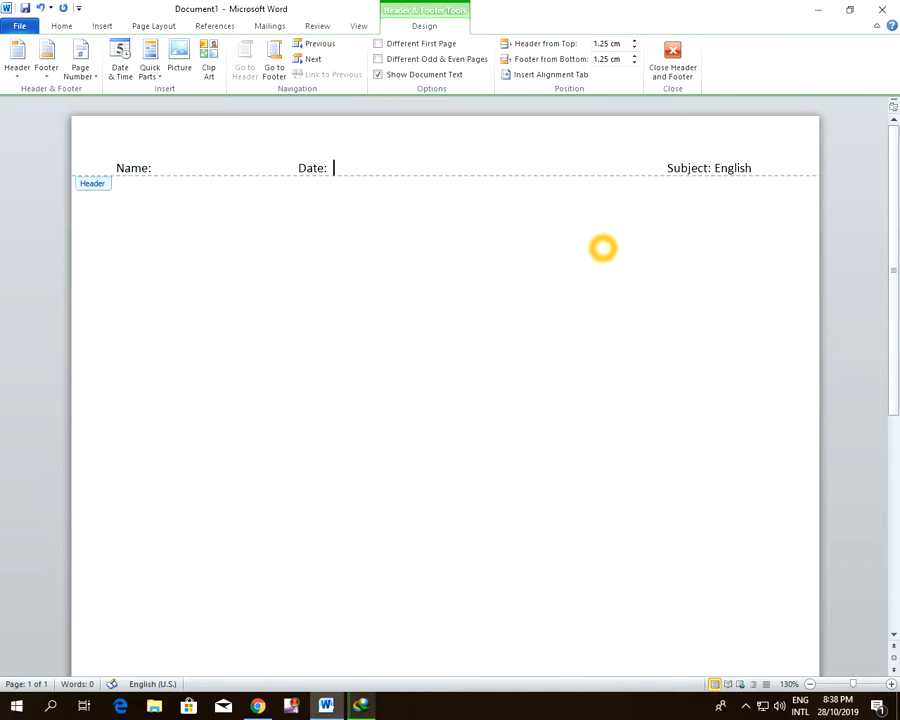
{"action": "key", "text": "Right"}
{"action": "key", "text": "Right"}
{"action": "key", "text": "Right"}
{"action": "key", "text": "Right"}
{"action": "key", "text": "Right"}
{"action": "key", "text": "Right"}
{"action": "key", "text": "Right"}
{"action": "key", "text": "Right"}
{"action": "key", "text": "Right"}
{"action": "key", "text": "Right"}
{"action": "key", "text": "Right"}
{"action": "key", "text": "Right"}
{"action": "key", "text": "Right"}
{"action": "key", "text": "Right"}
{"action": "key", "text": "Right"}
{"action": "key", "text": "Right"}
{"action": "key", "text": "Right"}
{"action": "key", "text": "Right"}
{"action": "key", "text": "Right"}
{"action": "key", "text": "Right"}
{"action": "key", "text": "Right"}
{"action": "key", "text": "Right"}
{"action": "key", "text": "Right"}
{"action": "key", "text": "Right"}
{"action": "key", "text": "Right"}
{"action": "key", "text": "Right"}
{"action": "key", "text": "Right"}
{"action": "key", "text": "Right"}
{"action": "key", "text": "Right"}
{"action": "key", "text": "Right"}
{"action": "key", "text": "Right"}
{"action": "key", "text": "Right"}
{"action": "key", "text": "Right"}
{"action": "key", "text": "Right"}
{"action": "key", "text": "Right"}
{"action": "key", "text": "Right"}
{"action": "key", "text": "Right"}
{"action": "key", "text": "Right"}
{"action": "key", "text": "Right"}
{"action": "key", "text": "Right"}
{"action": "key", "text": "BackSpace"}
{"action": "key", "text": "BackSpace"}
{"action": "key", "text": "BackSpace"}
{"action": "key", "text": "BackSpace"}
{"action": "key", "text": "BackSpace"}
{"action": "key", "text": "BackSpace"}
{"action": "key", "text": "BackSpace"}
{"action": "key", "text": "BackSpace"}
{"action": "key", "text": "BackSpace"}
{"action": "key", "text": "BackSpace"}
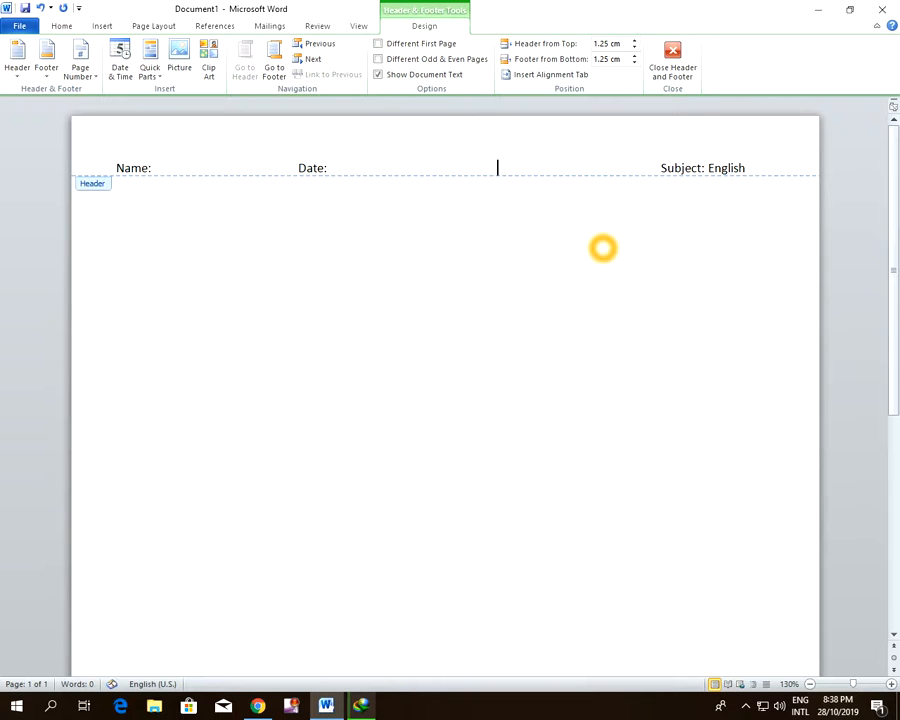
{"action": "key", "text": "BackSpace"}
{"action": "key", "text": "BackSpace"}
{"action": "key", "text": "BackSpace"}
{"action": "key", "text": "BackSpace"}
{"action": "key", "text": "BackSpace"}
{"action": "key", "text": "BackSpace"}
{"action": "key", "text": "BackSpace"}
{"action": "key", "text": "BackSpace"}
{"action": "key", "text": "BackSpace"}
{"action": "key", "text": "BackSpace"}
{"action": "key", "text": "BackSpace"}
{"action": "key", "text": "BackSpace"}
{"action": "key", "text": "BackSpace"}
{"action": "key", "text": "BackSpace"}
{"action": "key", "text": "BackSpace"}
{"action": "key", "text": "BackSpace"}
{"action": "key", "text": "BackSpace"}
{"action": "key", "text": "BackSpace"}
{"action": "key", "text": "BackSpace"}
{"action": "key", "text": "BackSpace"}
Insert a fill-in blank made of underscores directly after "Date:" in the header
{"action": "key", "text": "Left"}
{"action": "key", "text": "Left"}
{"action": "key", "text": "Left"}
{"action": "key", "text": "Left"}
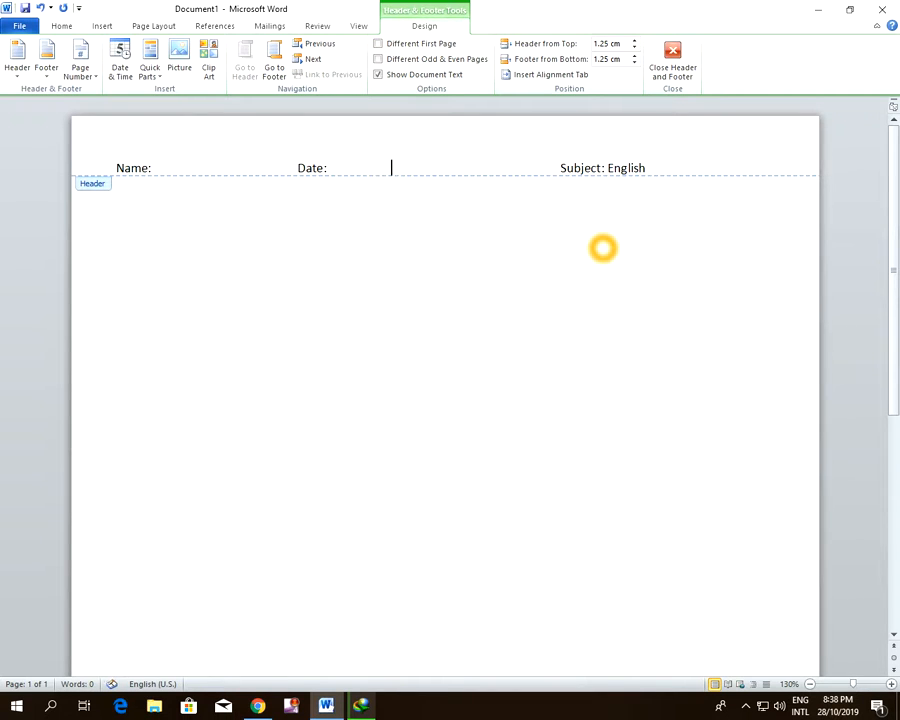
{"action": "key", "text": "Left"}
{"action": "key", "text": "Left"}
{"action": "key", "text": "Left"}
{"action": "key", "text": "Left"}
{"action": "key", "text": "Left"}
{"action": "key", "text": "Left"}
{"action": "key", "text": "Left"}
{"action": "key", "text": "Left"}
{"action": "key", "text": "Left"}
{"action": "key", "text": "Left"}
{"action": "key", "text": "Left"}
{"action": "key", "text": "Left"}
{"action": "type", "text": "_________"}
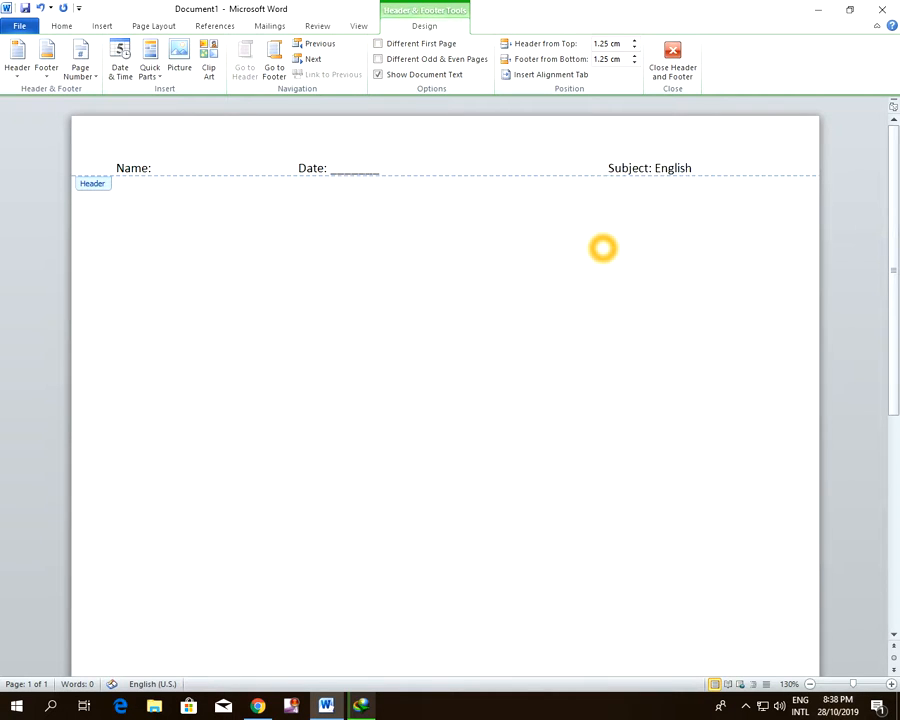
{"action": "type", "text": "_________"}
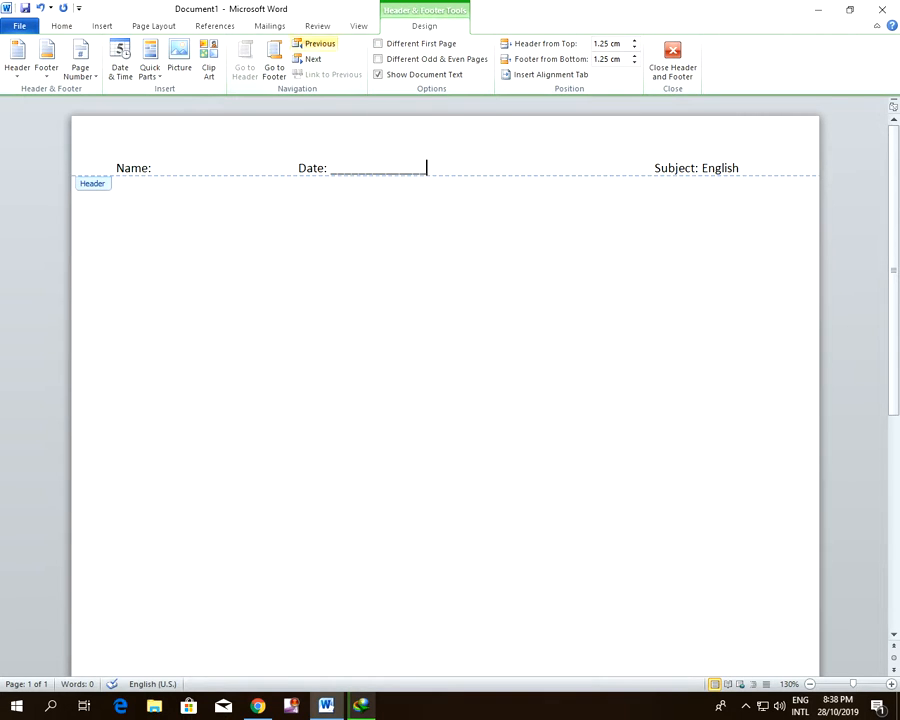
Open the page footer for editing and enter "Cheated paper will not be accepted"
{"action": "left_click", "coordinate": [102, 25]}
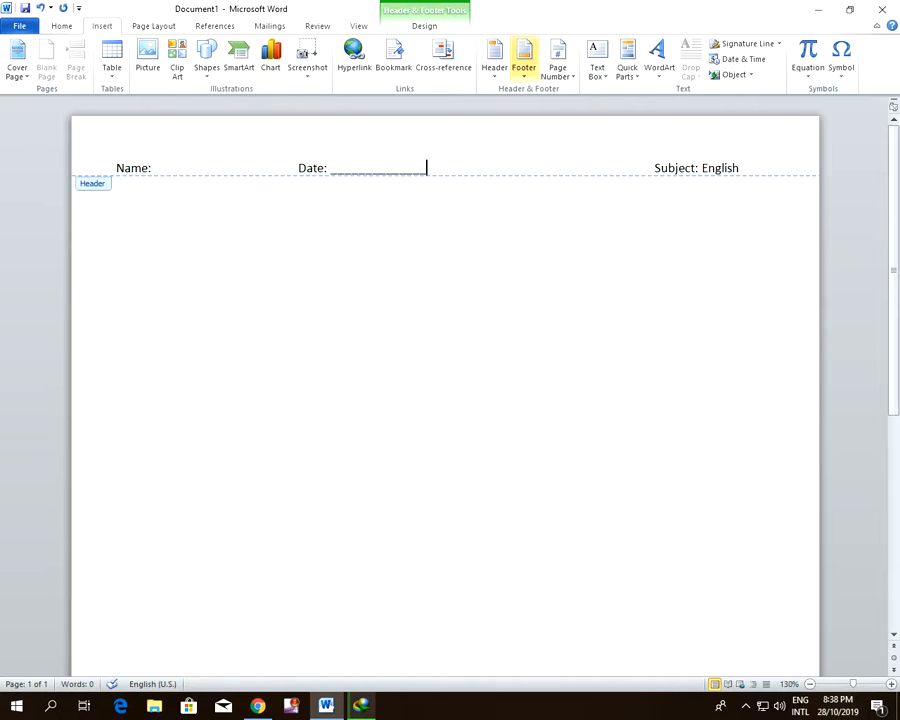
{"action": "left_click", "coordinate": [522, 68]}
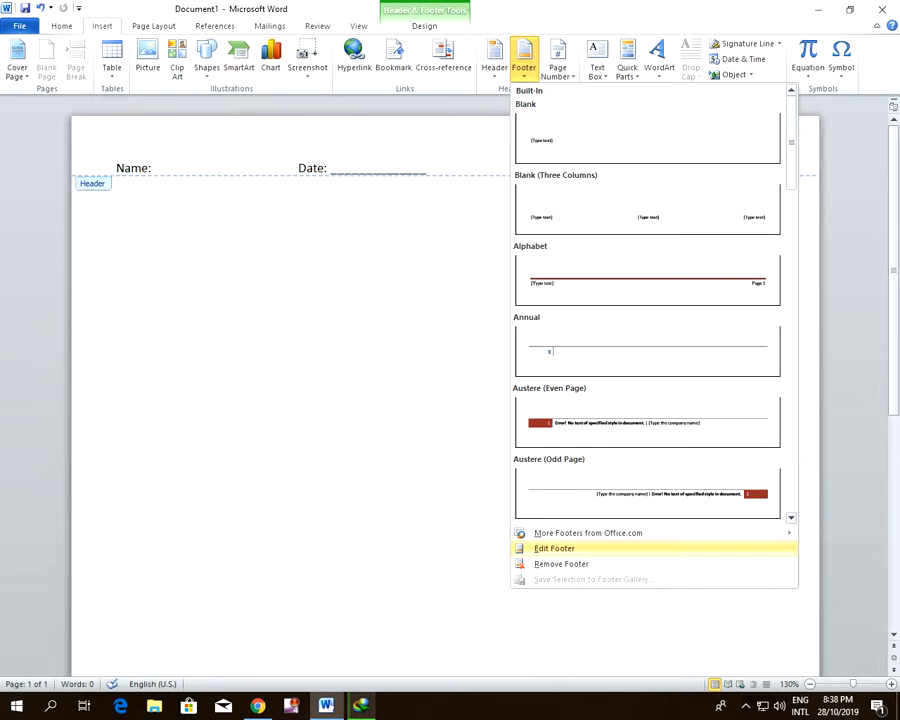
{"action": "left_click", "coordinate": [554, 548]}
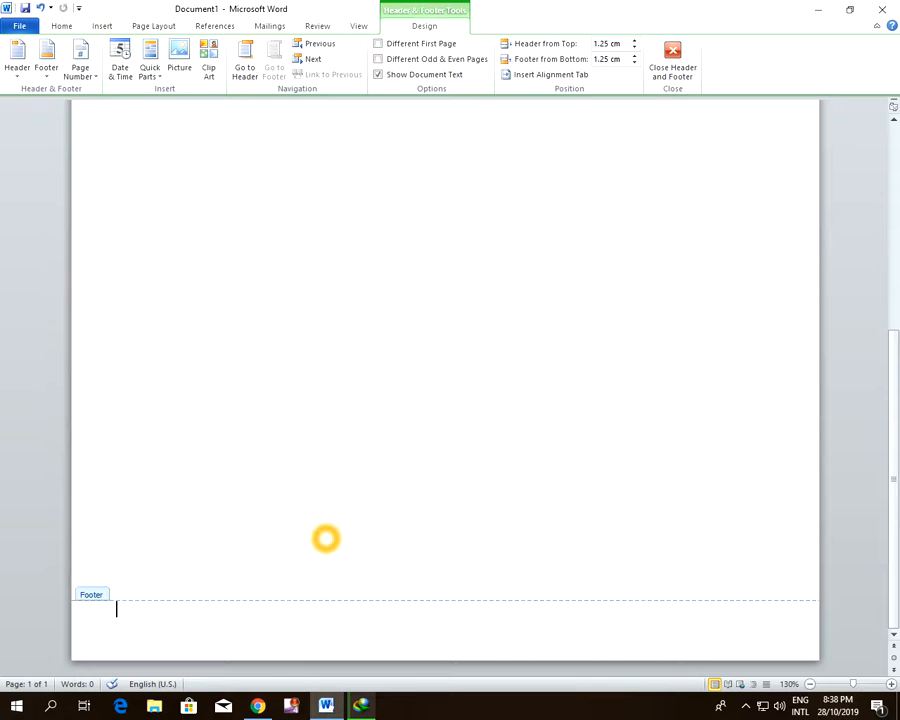
{"action": "type", "text": "Cheated pape"}
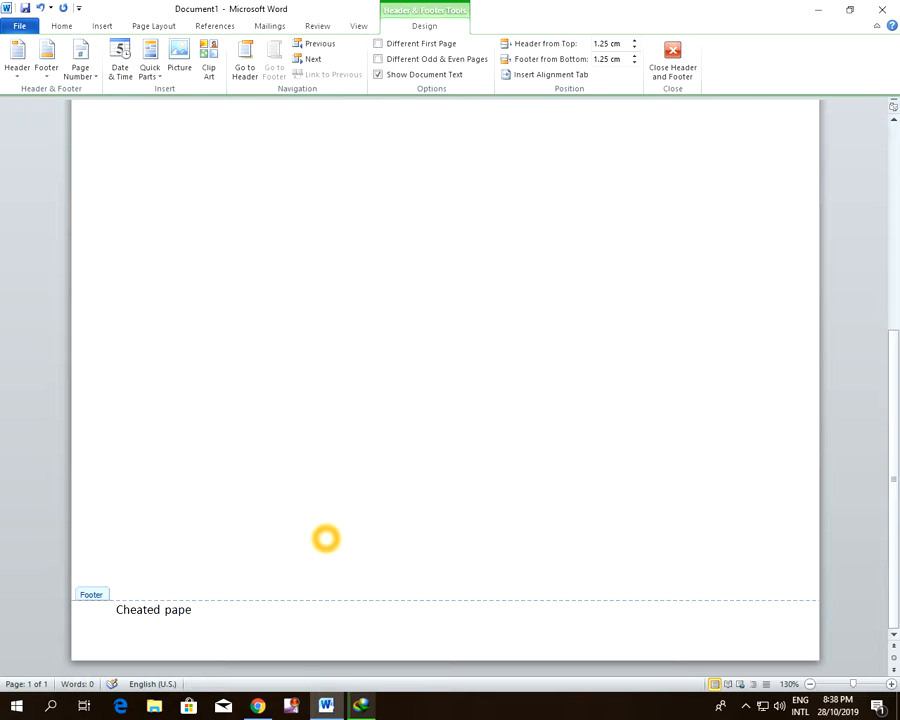
{"action": "type", "text": "r will not be allow"}
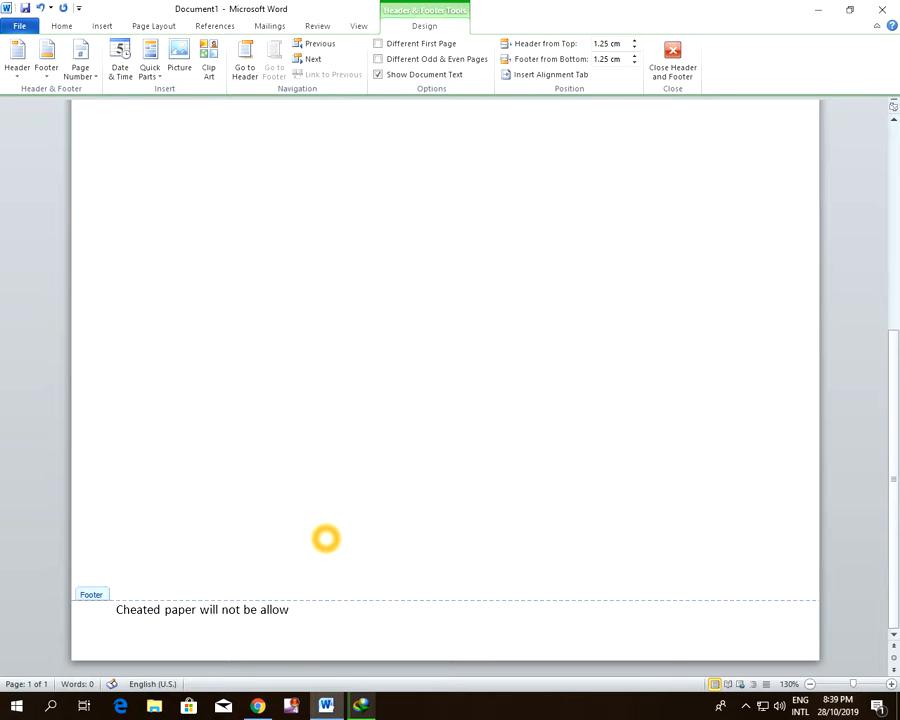
{"action": "key", "text": "BackSpace"}
{"action": "key", "text": "BackSpace"}
{"action": "key", "text": "BackSpace"}
{"action": "type", "text": "pted"}
Make the footer sentence bold and underlined
{"action": "left_click_drag", "start_coordinate": [318, 609], "coordinate": [96, 612]}
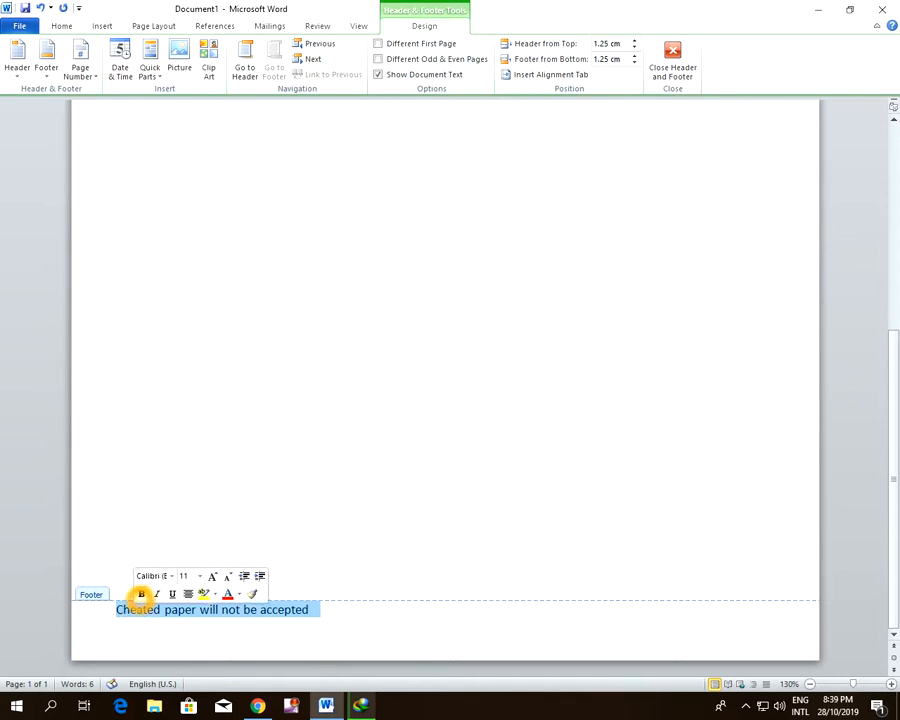
{"action": "left_click", "coordinate": [141, 594]}
{"action": "left_click", "coordinate": [172, 594]}
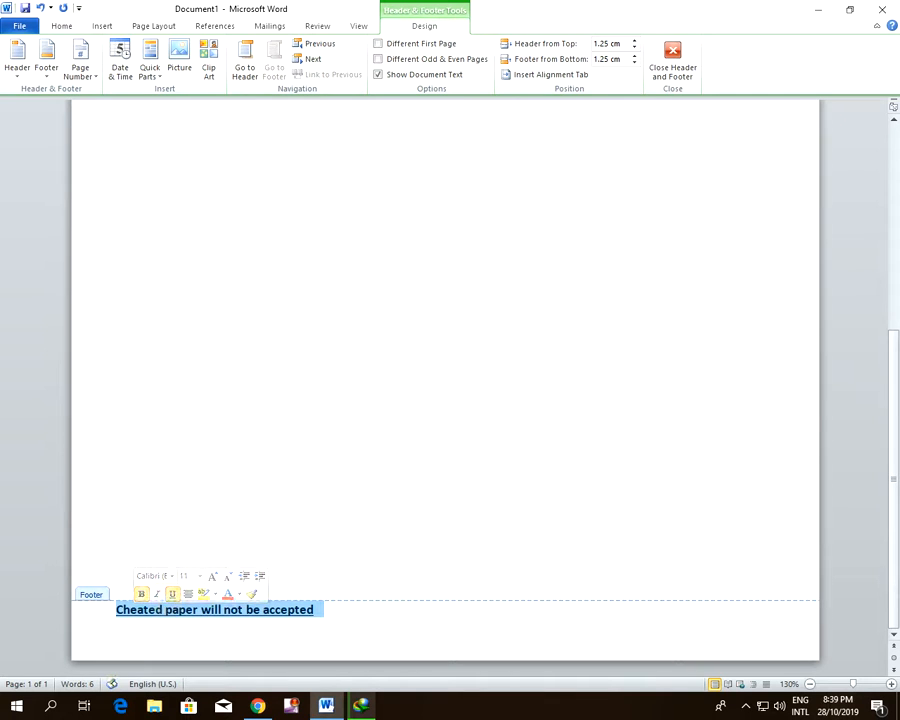
{"action": "left_click", "coordinate": [343, 623]}
{"action": "left_click", "coordinate": [389, 562]}
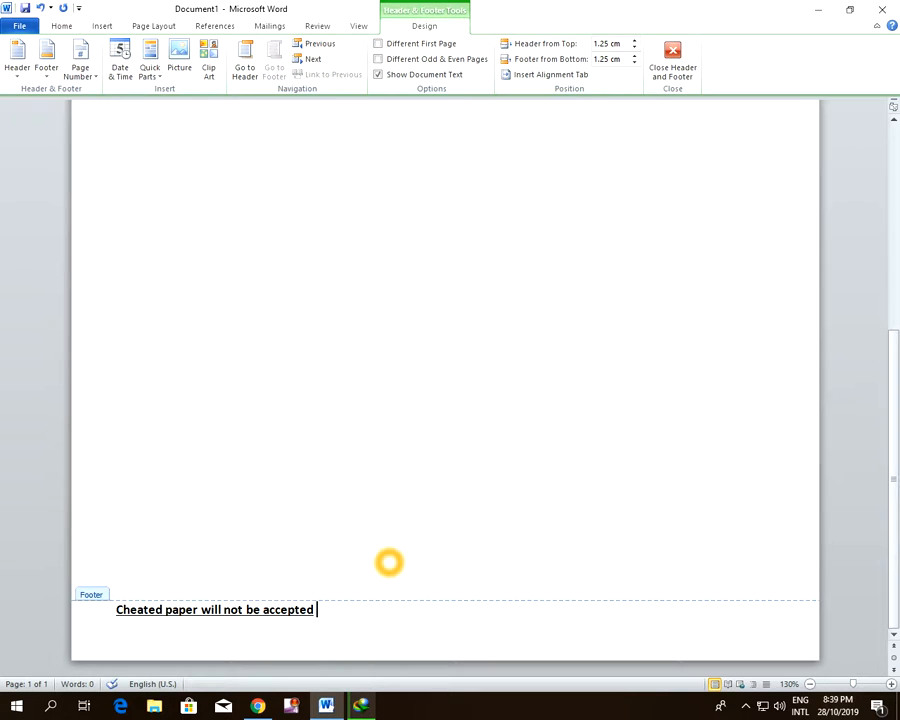
Close footer editing and return to the document body
{"action": "double_click", "coordinate": [414, 526]}
{"action": "left_click", "coordinate": [133, 167]}
{"action": "scroll", "coordinate": [133, 167], "scroll_direction": "down", "scroll_amount": 5}
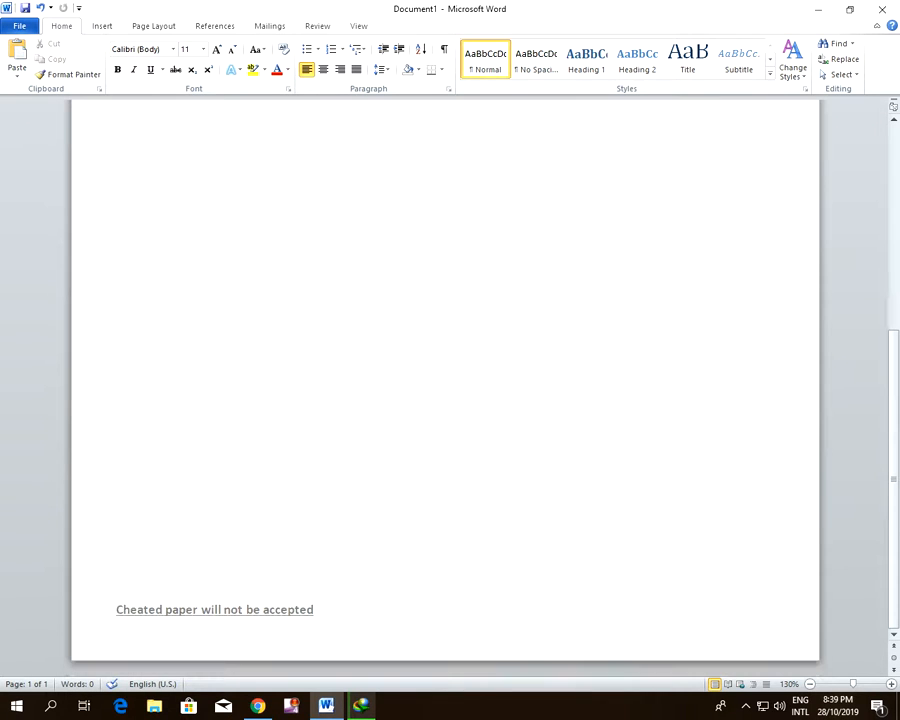
Set up a custom picture watermark for the page using the image logo.png from the Pictures folder
{"action": "left_click", "coordinate": [237, 590]}
{"action": "scroll", "coordinate": [237, 590], "scroll_direction": "up", "scroll_amount": 5}
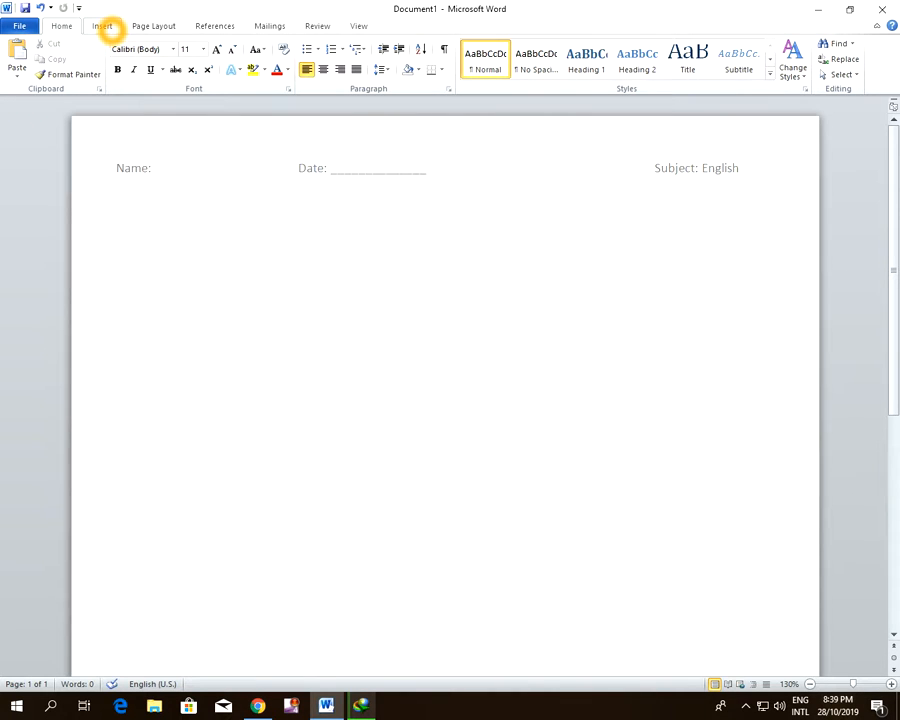
{"action": "left_click", "coordinate": [104, 27]}
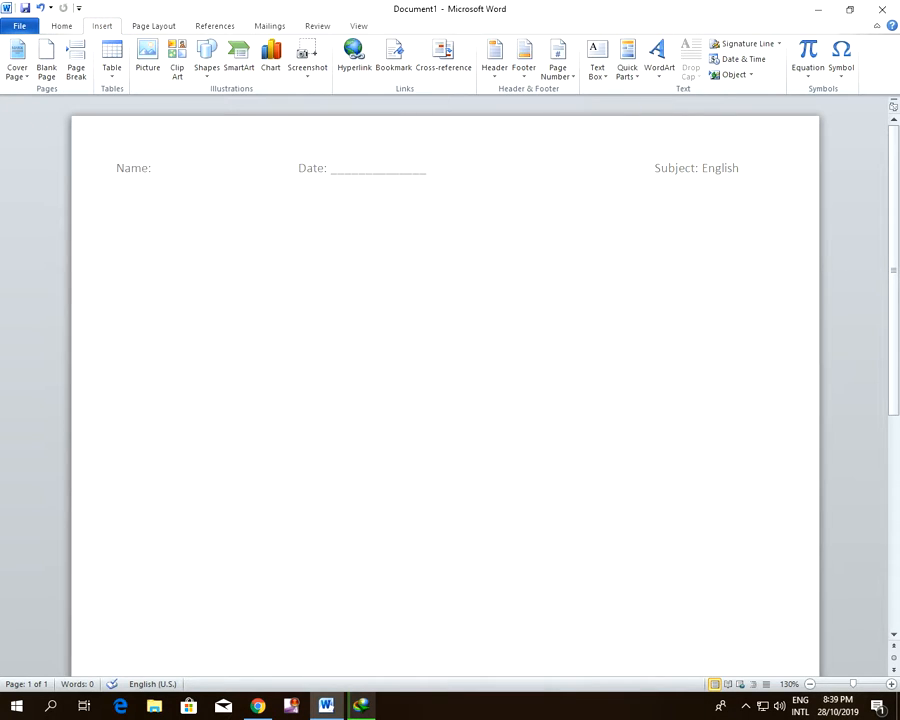
{"action": "left_click", "coordinate": [153, 26]}
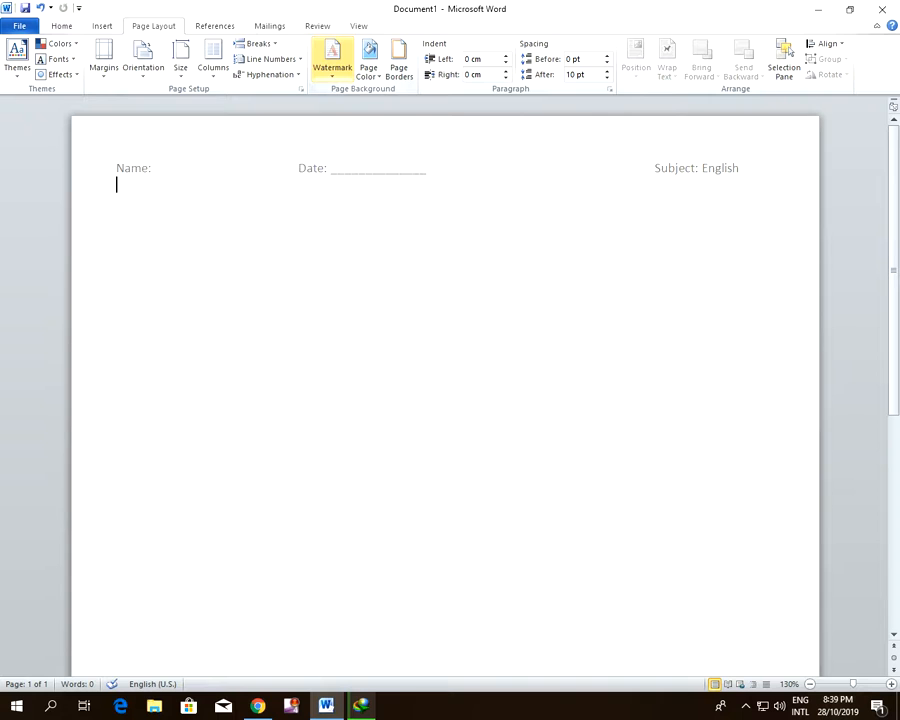
{"action": "left_click", "coordinate": [332, 58]}
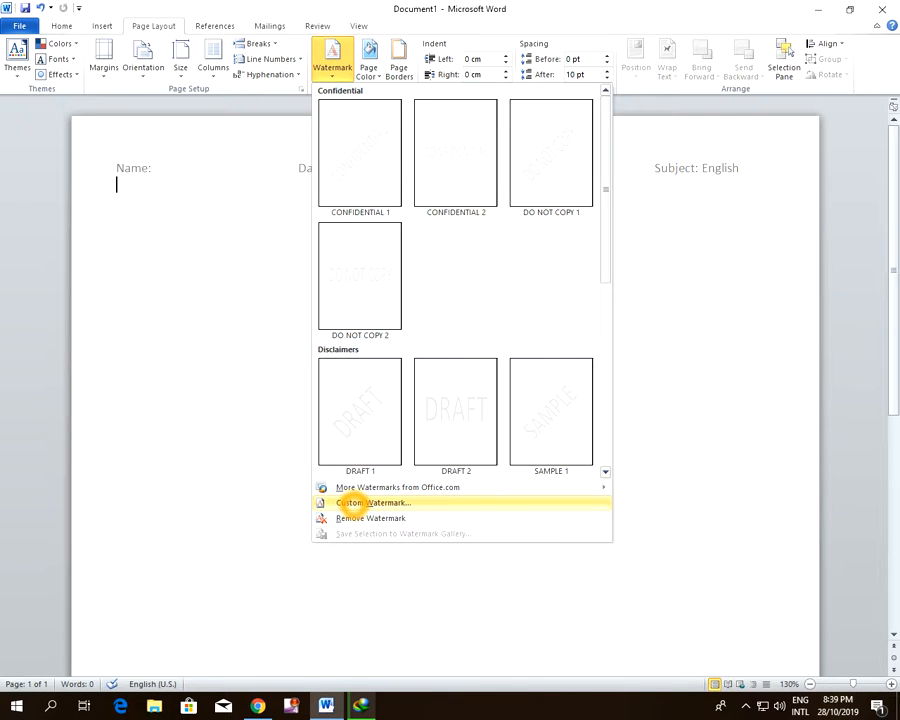
{"action": "left_click", "coordinate": [352, 503]}
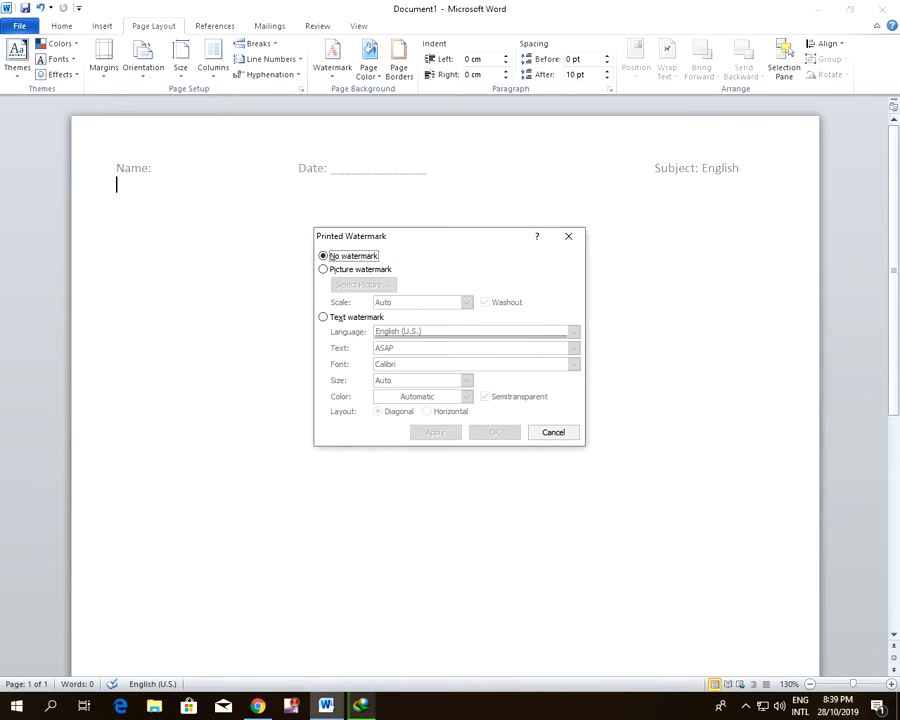
{"action": "left_click", "coordinate": [356, 273]}
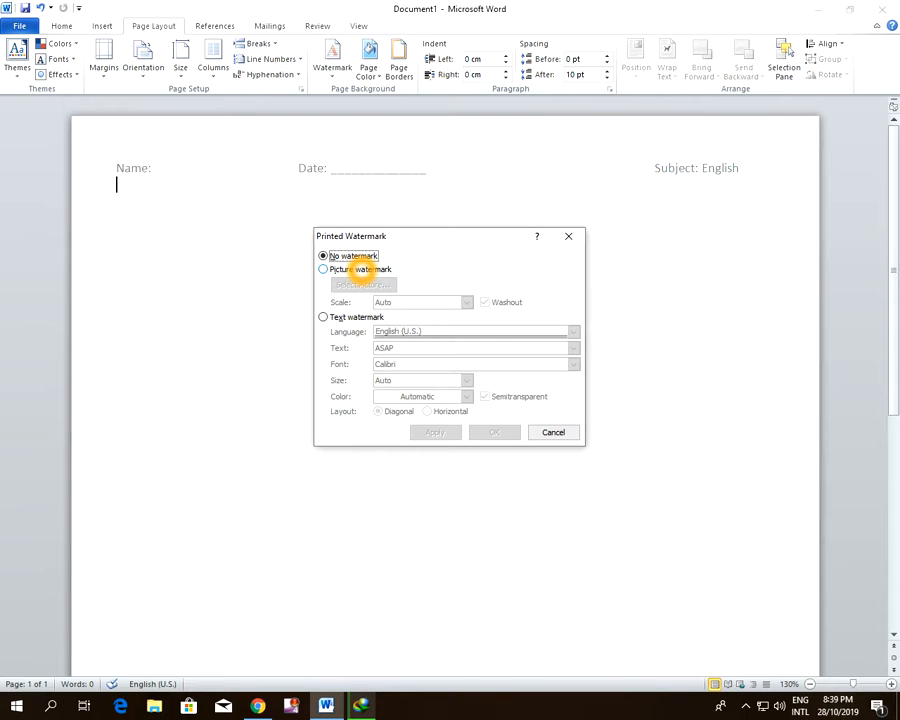
{"action": "left_click", "coordinate": [362, 271]}
{"action": "left_click", "coordinate": [383, 286]}
{"action": "type", "text": "logo"}
{"action": "left_click", "coordinate": [640, 583]}
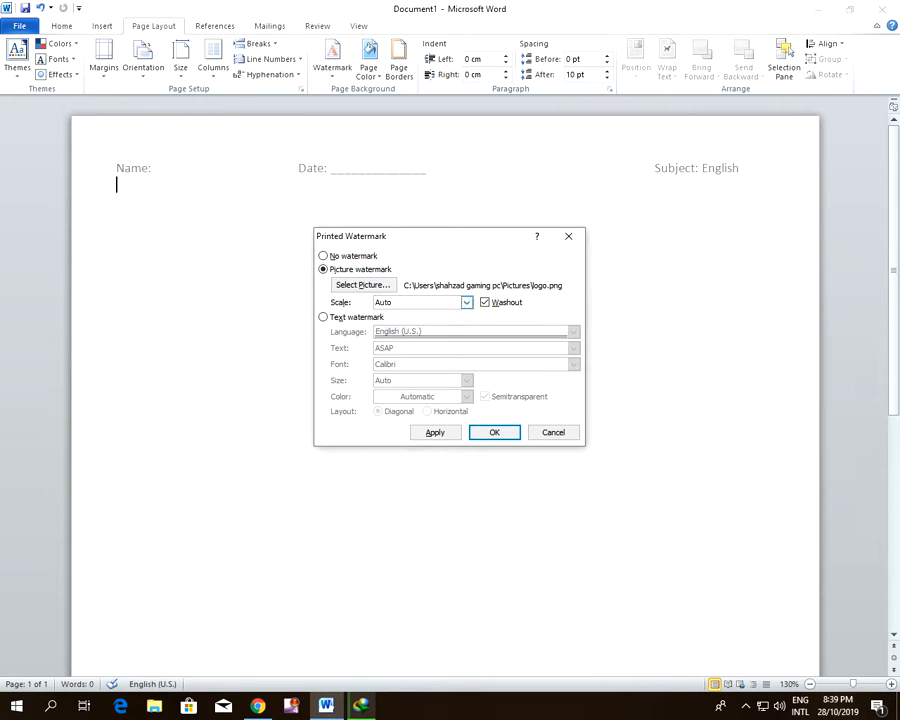
Set the picture watermark's scale to 150% and apply it to the page
{"action": "left_click", "coordinate": [466, 302]}
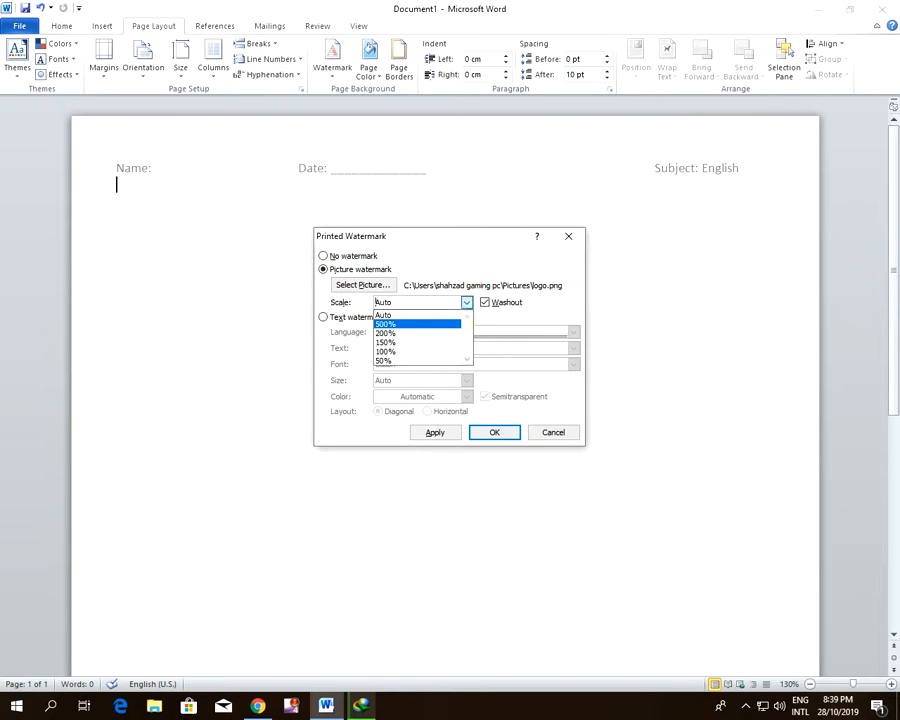
{"action": "left_click", "coordinate": [441, 342]}
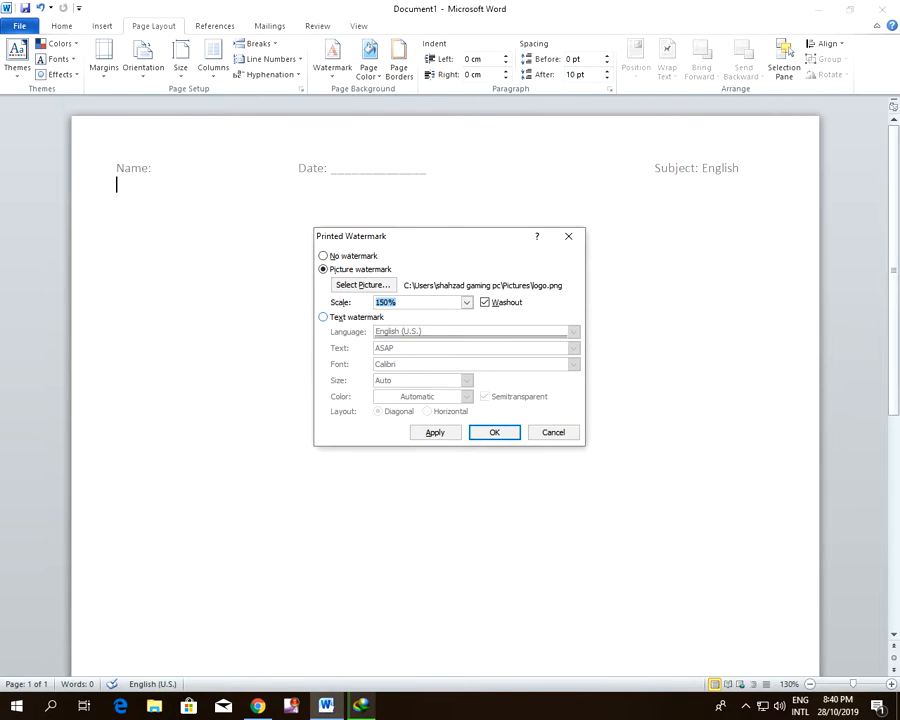
{"action": "left_click", "coordinate": [494, 432]}
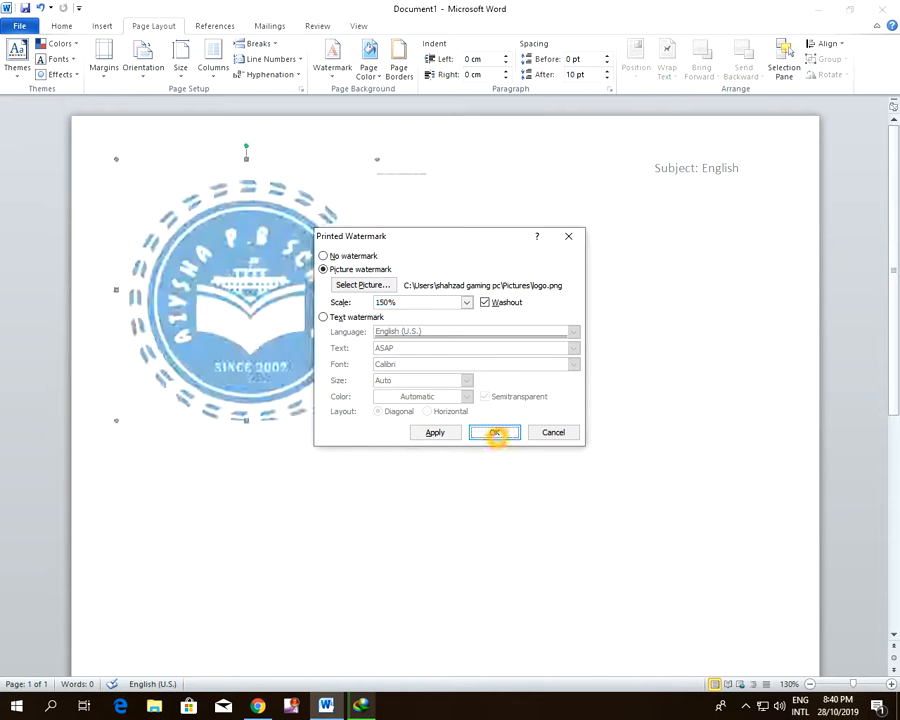
{"action": "scroll", "coordinate": [502, 376], "scroll_direction": "down", "scroll_amount": 5}
{"action": "scroll", "coordinate": [502, 376], "scroll_direction": "up", "scroll_amount": 5}
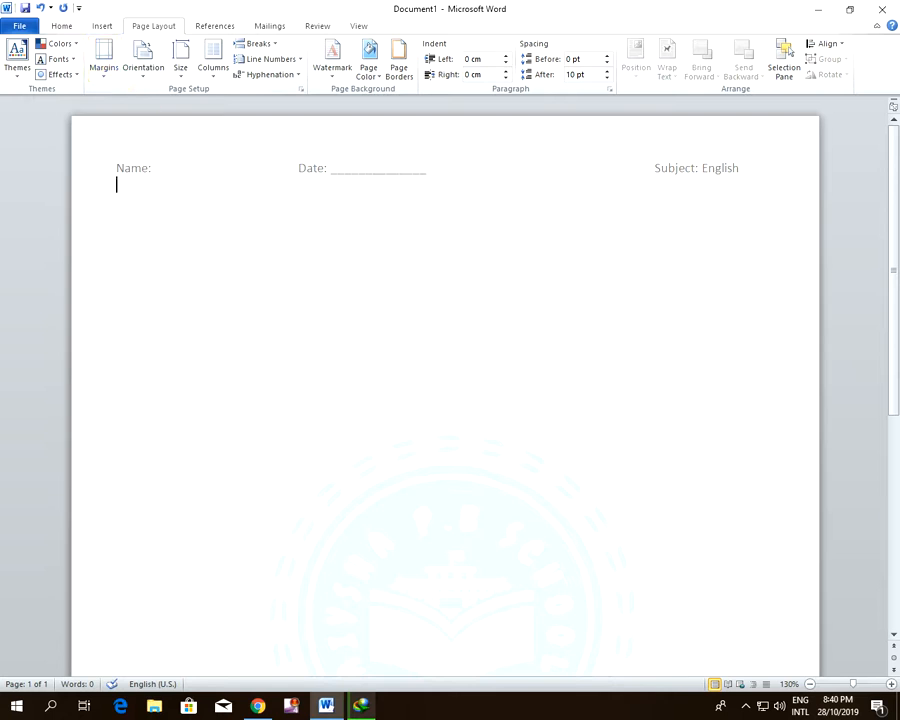
Insert the school logo picture from the file folder at the start of the body and shrink it to a small emblem under "Name:"
{"action": "left_click", "coordinate": [154, 706]}
{"action": "mouse_move", "coordinate": [167, 215]}
{"action": "left_mouse_down"}
{"action": "mouse_move", "coordinate": [291, 463]}
{"action": "mouse_move", "coordinate": [300, 700]}
{"action": "mouse_move", "coordinate": [260, 703]}
{"action": "mouse_move", "coordinate": [330, 700]}
{"action": "mouse_move", "coordinate": [172, 220]}
{"action": "left_mouse_up"}
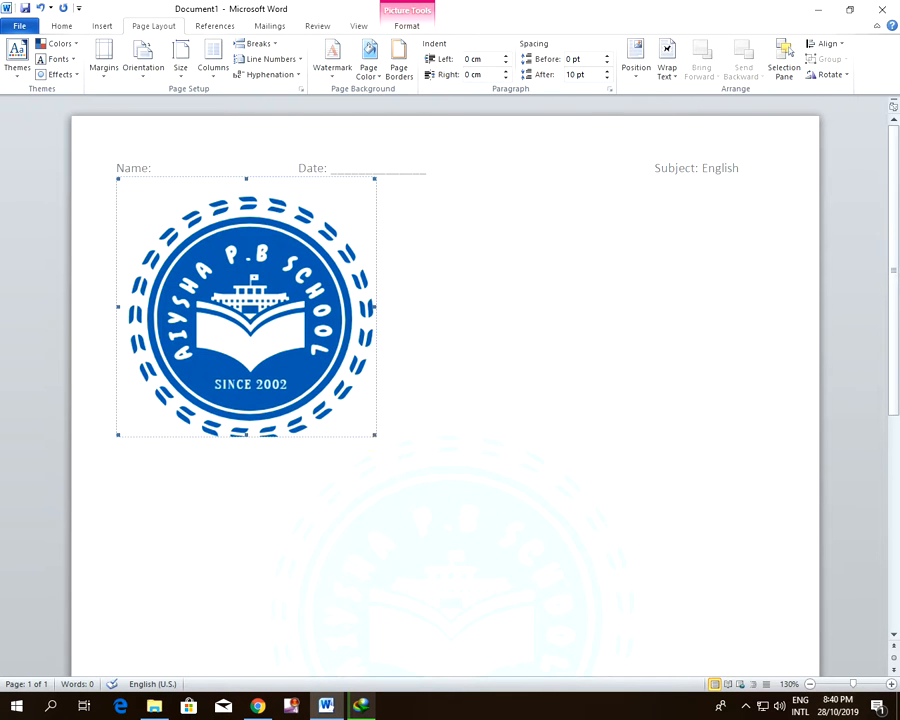
{"action": "left_click_drag", "start_coordinate": [204, 264], "coordinate": [135, 249]}
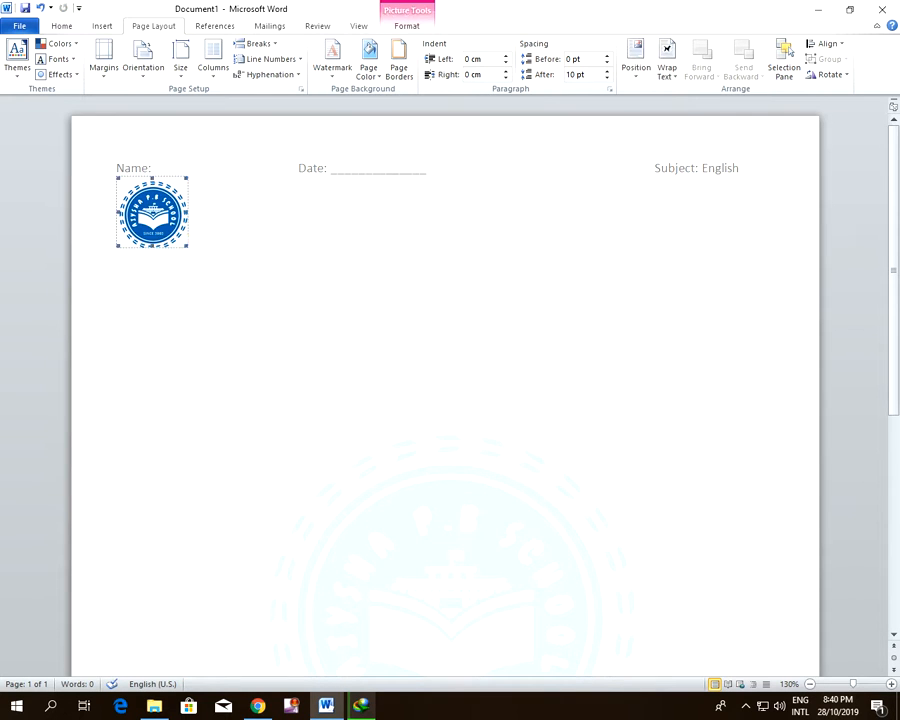
{"action": "left_click_drag", "start_coordinate": [187, 245], "coordinate": [176, 234]}
{"action": "left_click", "coordinate": [270, 222]}
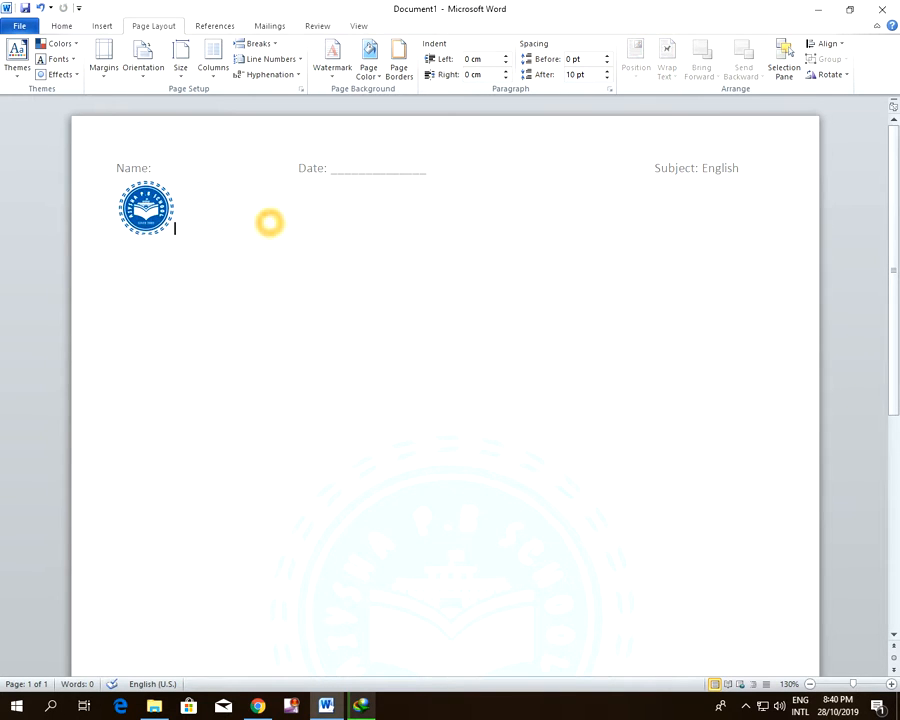
Tab across from the logo to about below "Date:" and enter the heading "AIYSHA P.B SCHOOL" at font size 24
{"action": "key", "text": "Tab"}
{"action": "key", "text": "Tab"}
{"action": "key", "text": "Tab"}
{"action": "key", "text": "Tab"}
{"action": "key", "text": "Tab"}
{"action": "key", "text": "Tab"}
{"action": "key", "text": "Tab"}
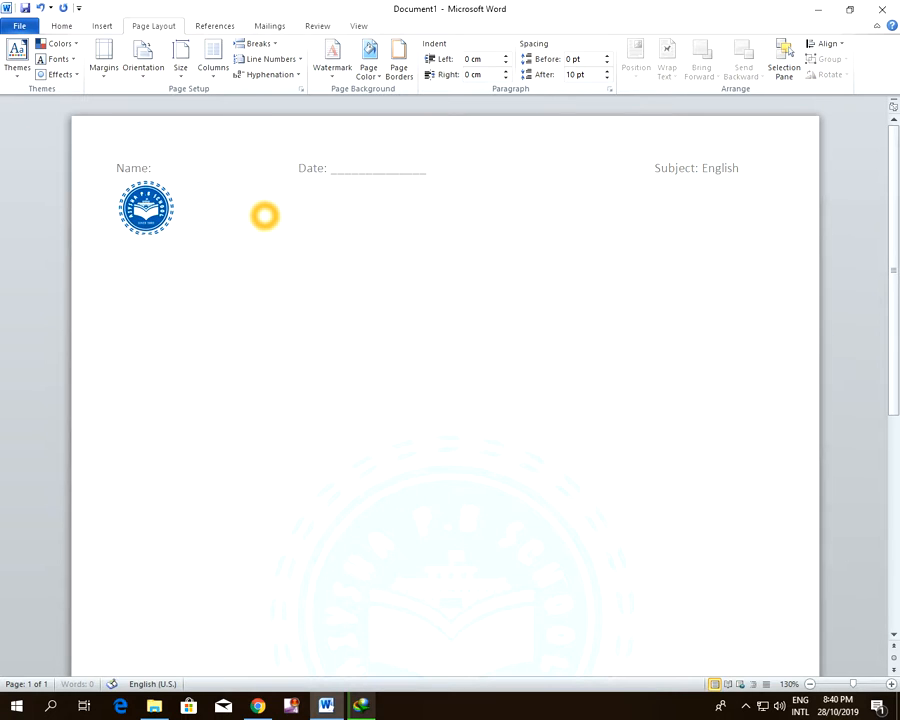
{"action": "key", "text": "BackSpace"}
{"action": "key", "text": "BackSpace"}
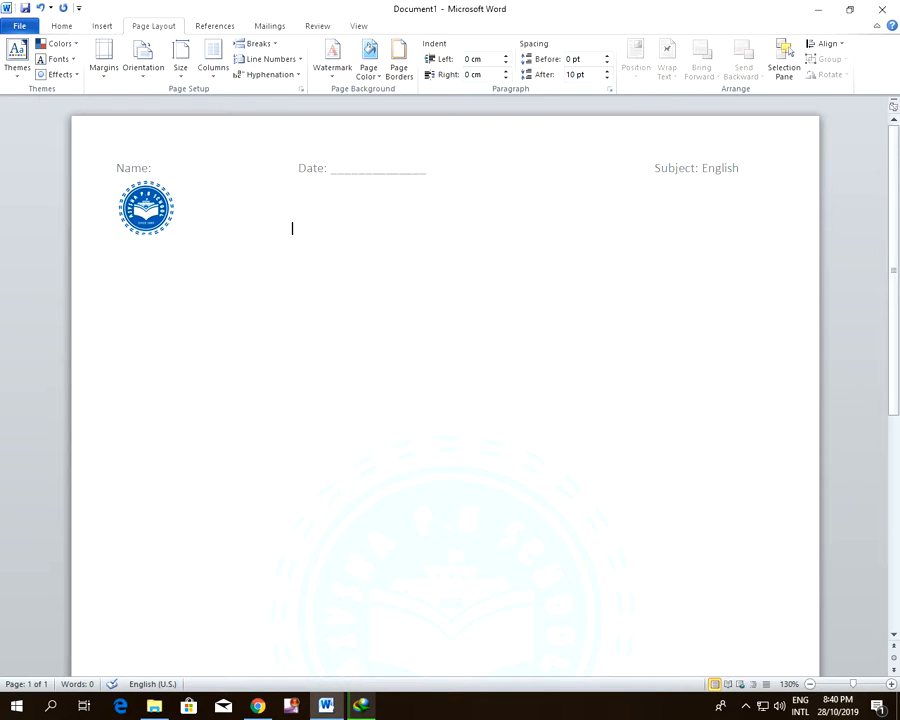
{"action": "left_click", "coordinate": [61, 26]}
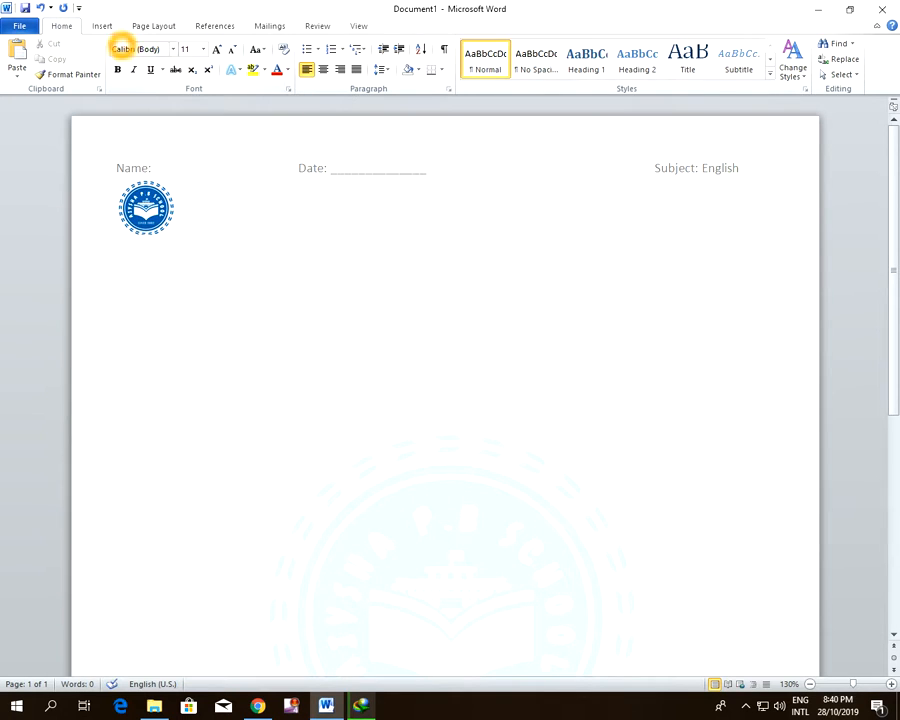
{"action": "left_click", "coordinate": [203, 49]}
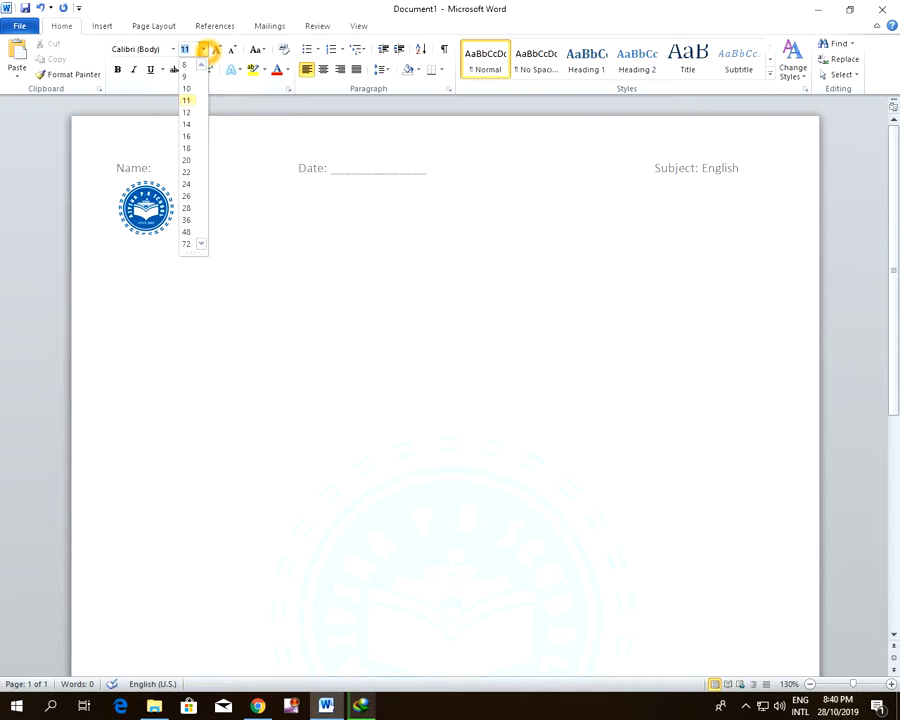
{"action": "left_click", "coordinate": [186, 184]}
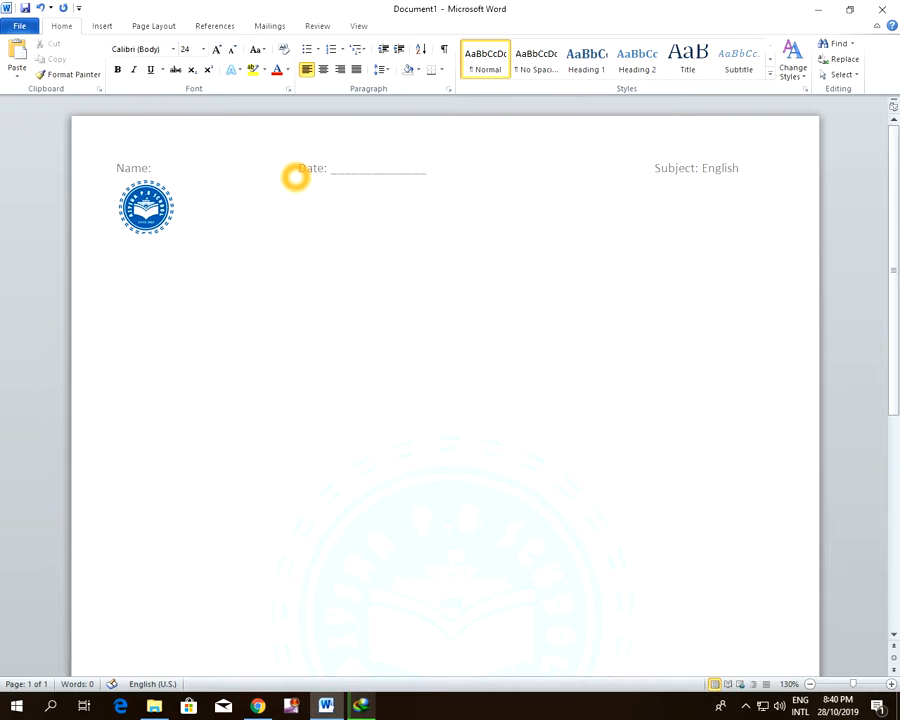
{"action": "type", "text": "AIYS"}
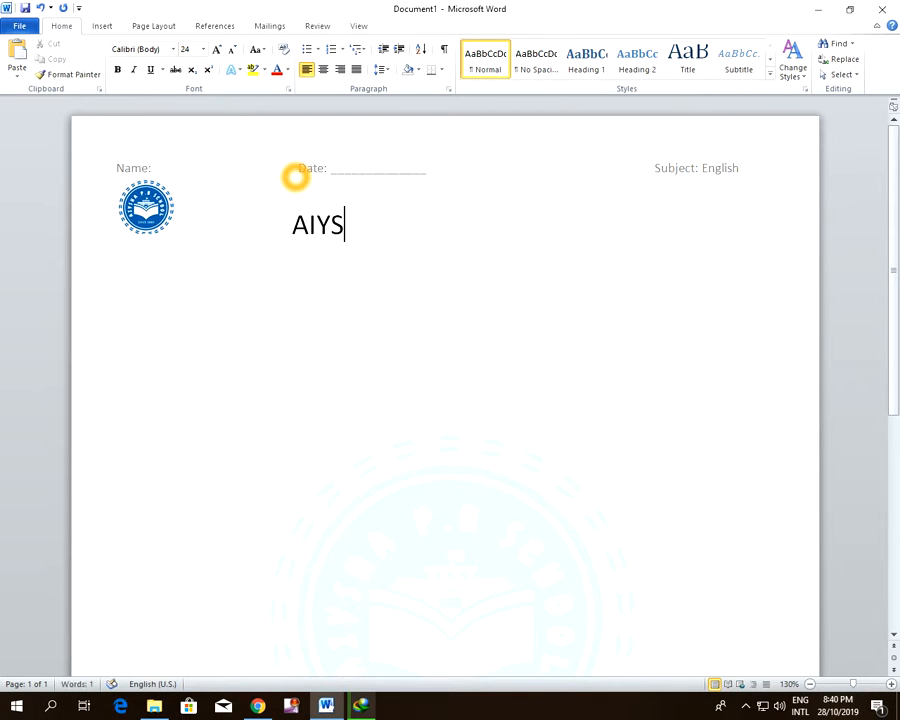
{"action": "type", "text": "HA P.B SCHOOL"}
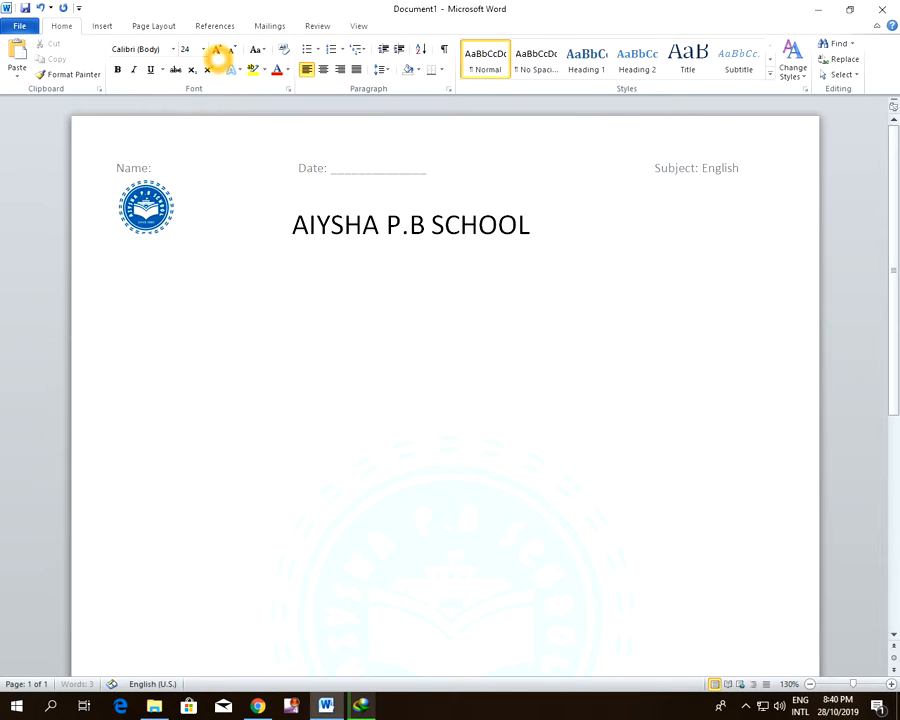
Add the line "Subjective paper" at font size 16 below the school heading
{"action": "left_click", "coordinate": [203, 49]}
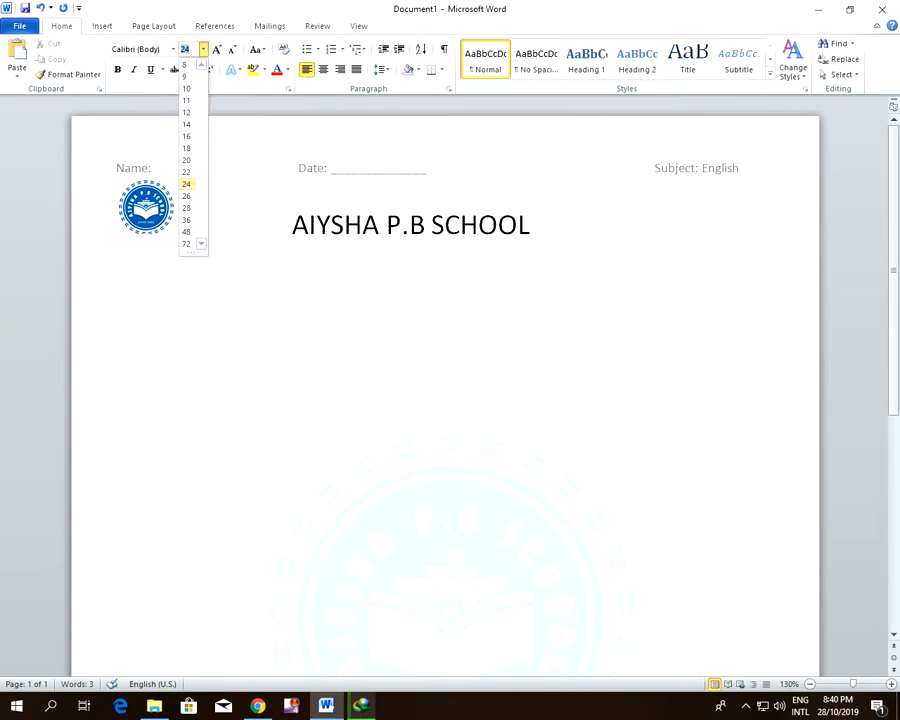
{"action": "left_click", "coordinate": [186, 136]}
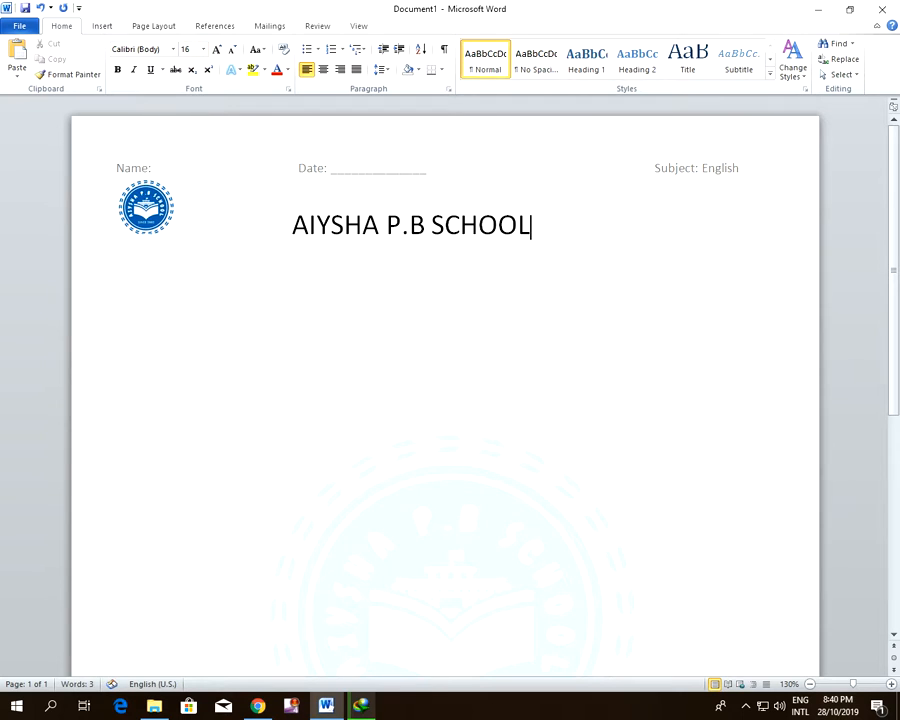
{"action": "left_click", "coordinate": [540, 228]}
{"action": "key", "text": "Return"}
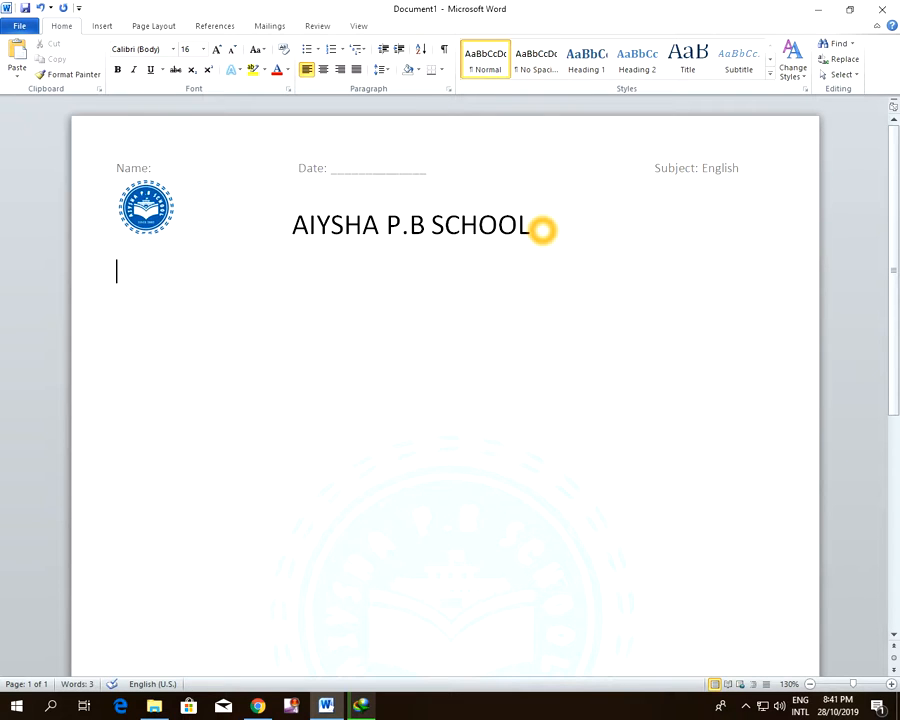
{"action": "type", "text": "sUBJECTI"}
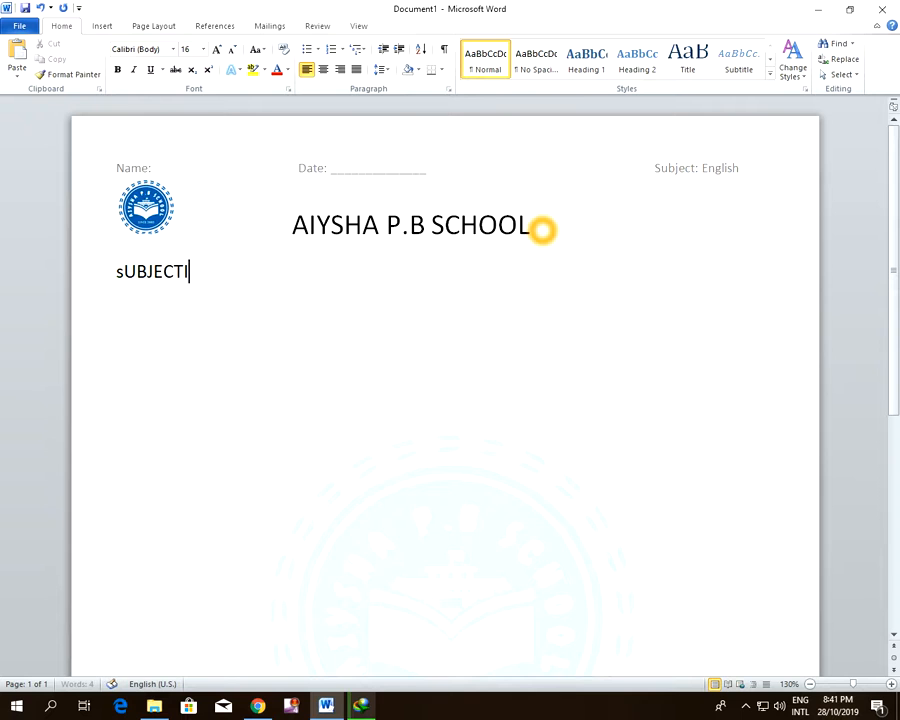
{"action": "type", "text": "VE paper"}
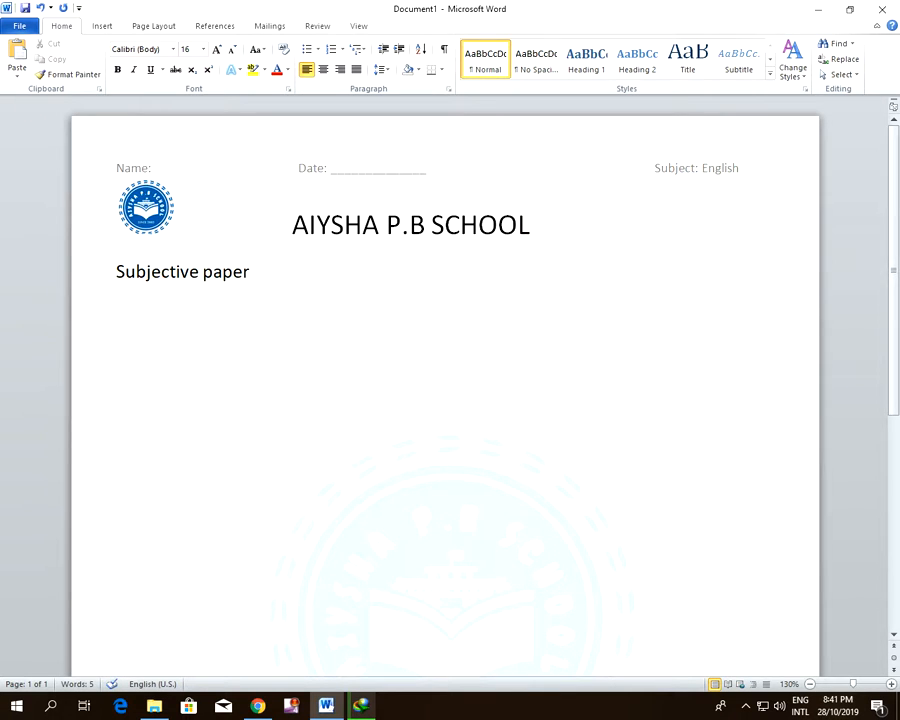
Format the "Subjective paper" line as 14 pt, bold and underlined
{"action": "left_click_drag", "start_coordinate": [257, 277], "coordinate": [141, 287]}
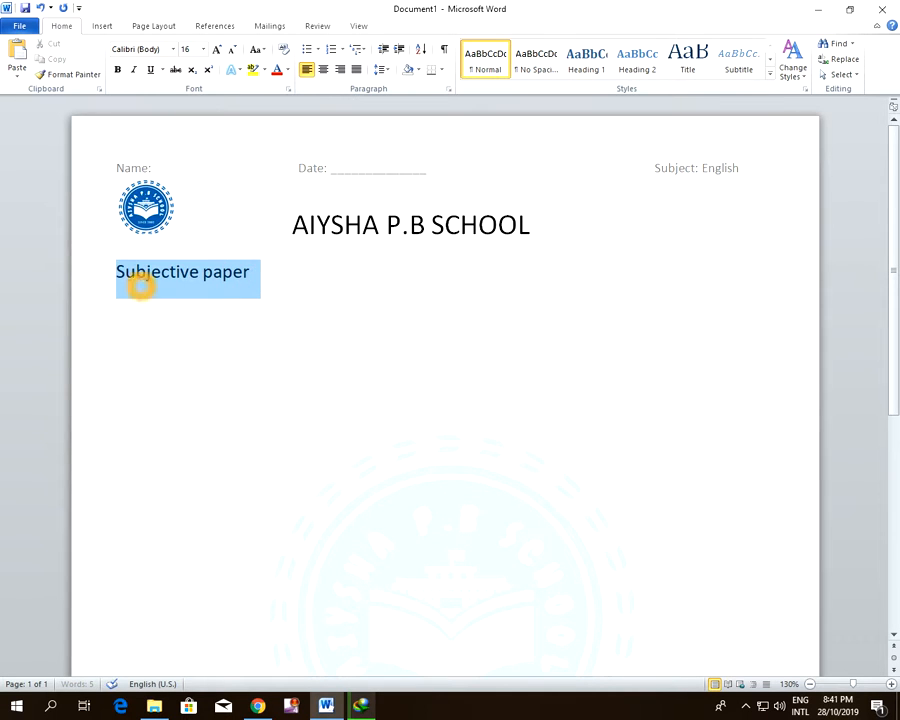
{"action": "left_click", "coordinate": [205, 246]}
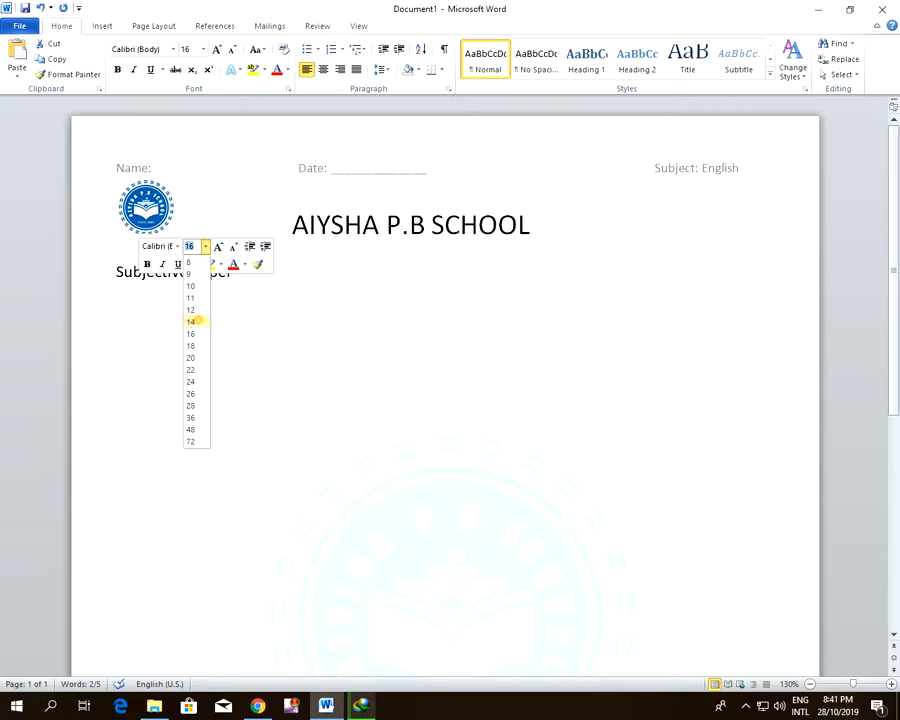
{"action": "left_click", "coordinate": [197, 320]}
{"action": "key", "text": "Right"}
{"action": "triple_click", "coordinate": [241, 273]}
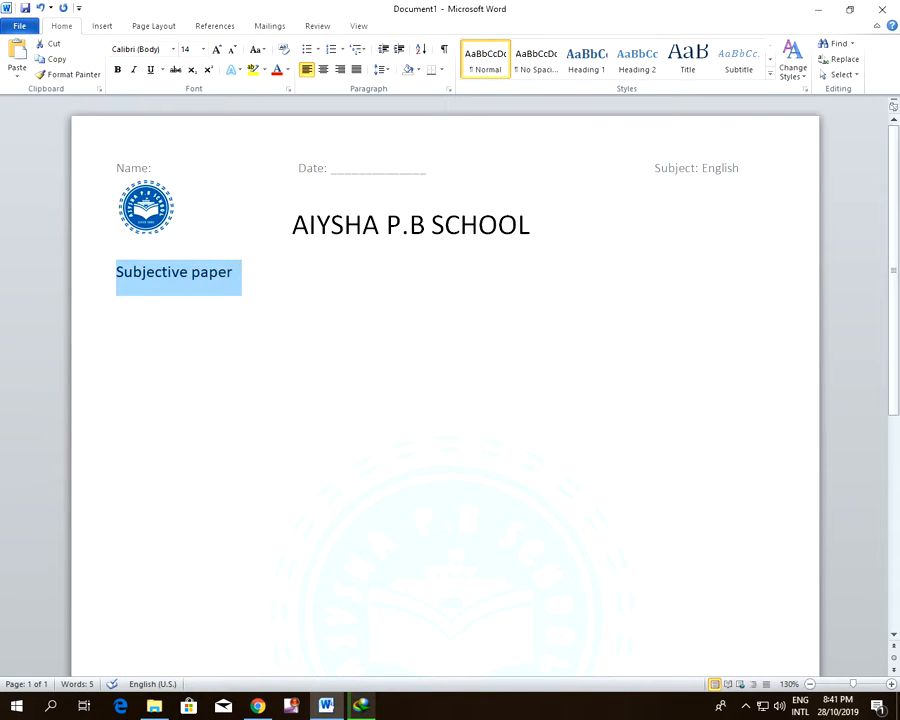
{"action": "left_click", "coordinate": [147, 260]}
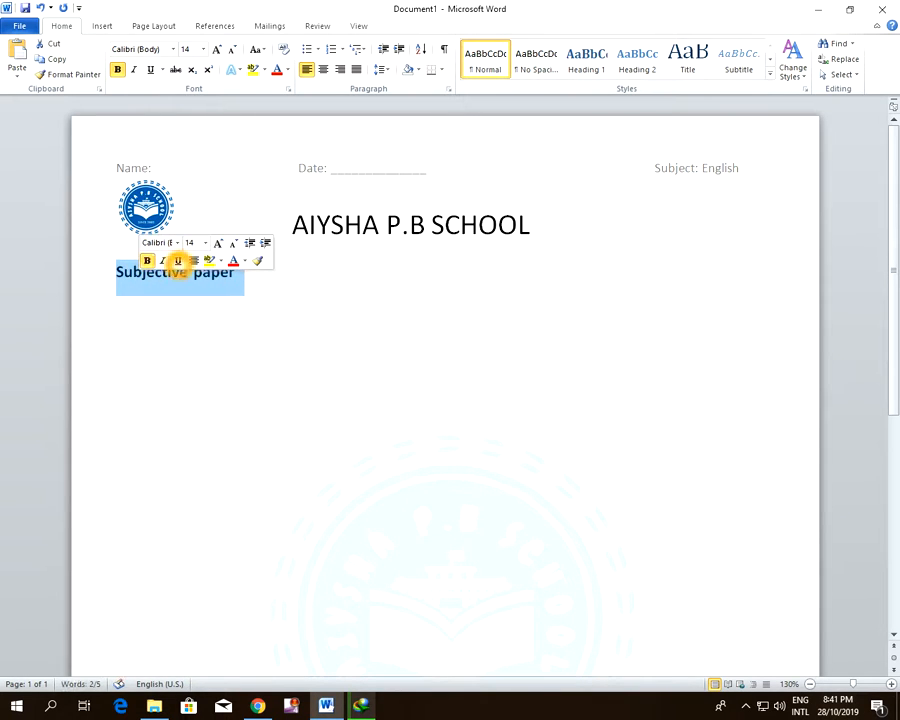
{"action": "left_click", "coordinate": [178, 260]}
{"action": "left_click", "coordinate": [286, 277]}
Start a new line with the label "Qno.1." and turn underlining off for the text after it
{"action": "key", "text": "Return"}
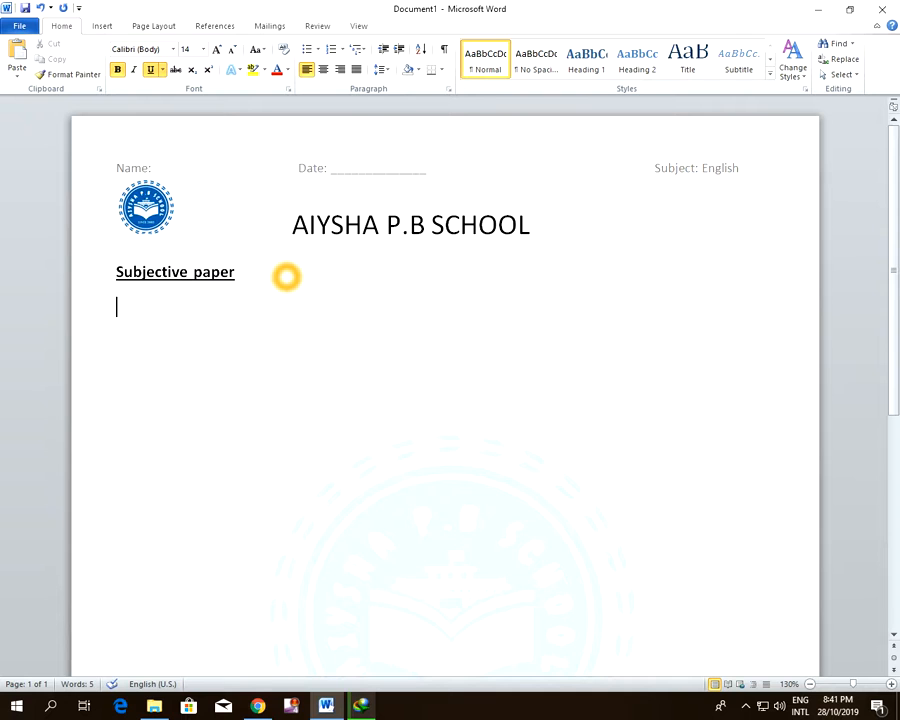
{"action": "type", "text": "Qno.1. A"}
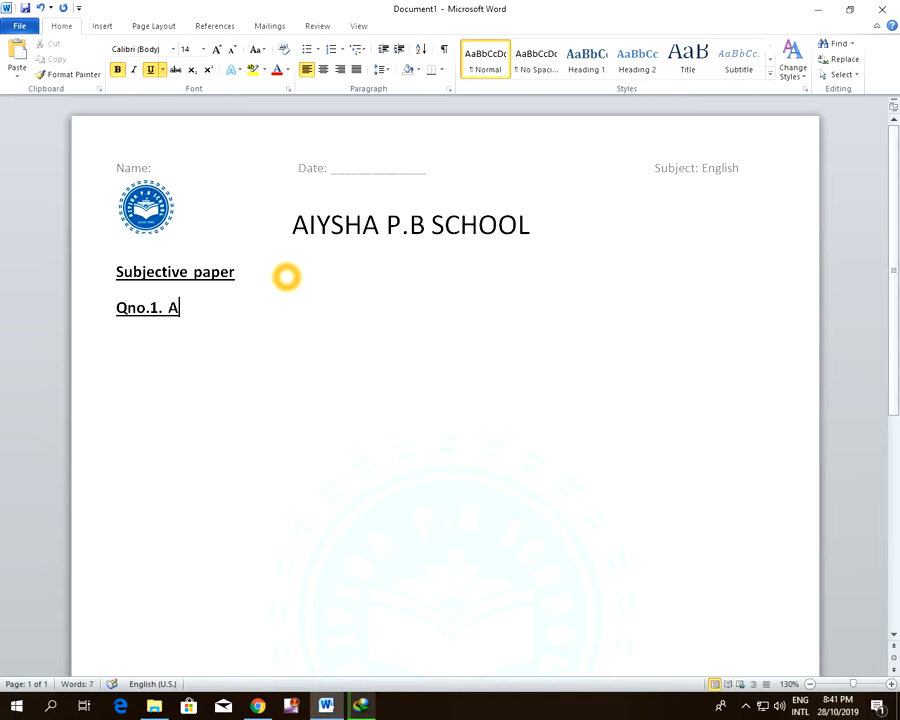
{"action": "key", "text": "BackSpace"}
{"action": "key", "text": "ctrl+u"}
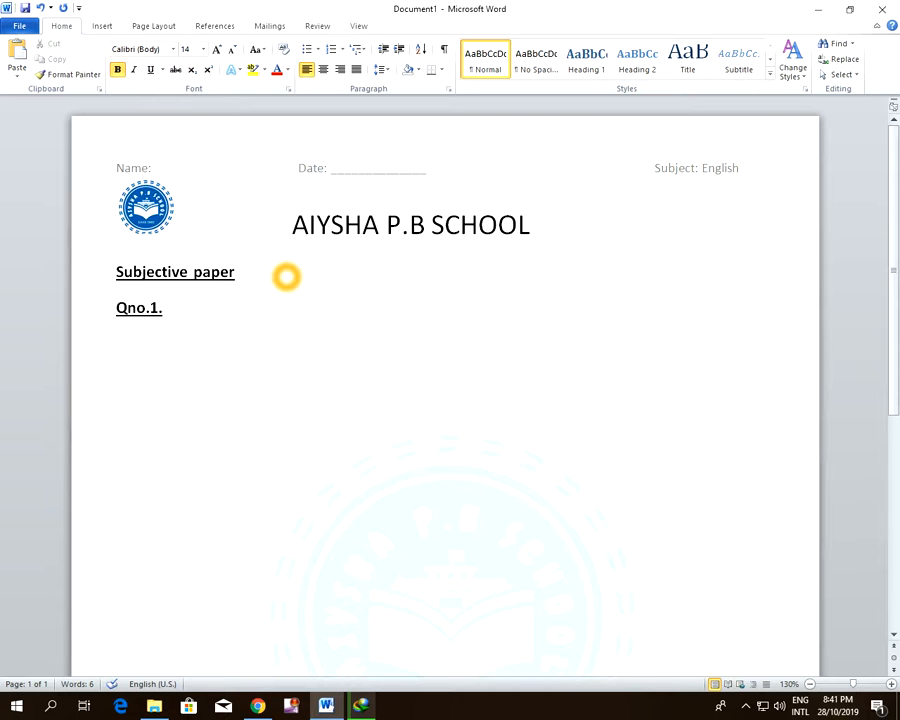
{"action": "key", "text": "ctrl+s"}
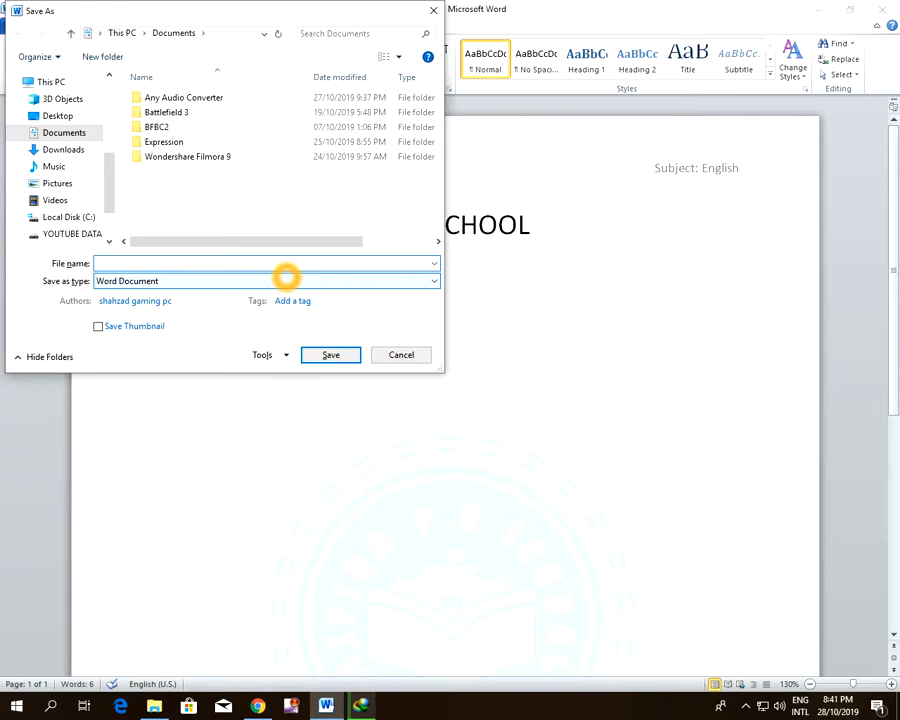
{"action": "left_click", "coordinate": [420, 356]}
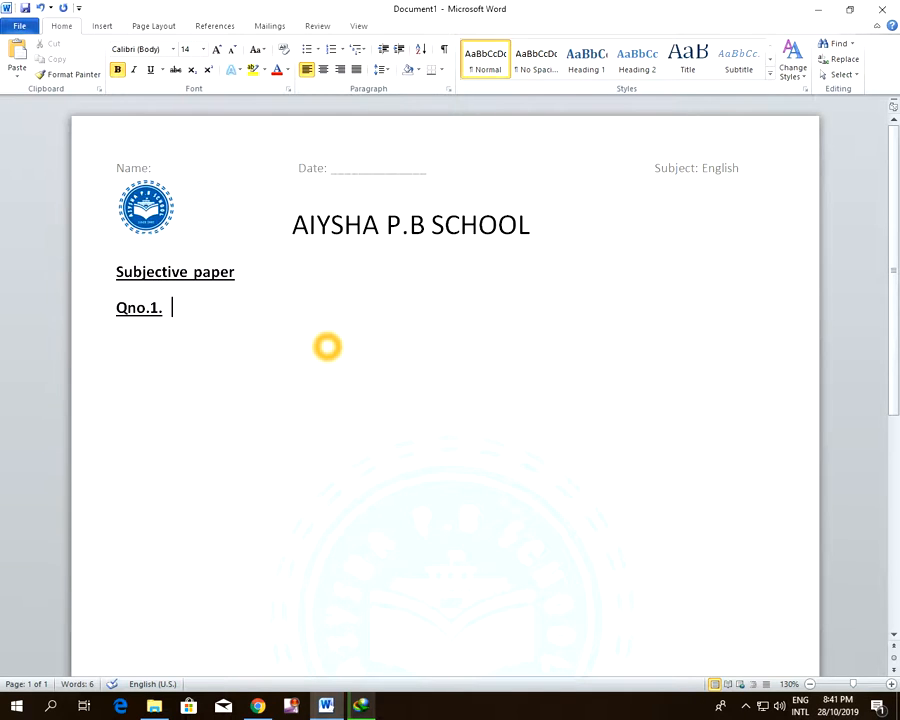
{"action": "key", "text": "ctrl+s"}
{"action": "key", "text": "BackSpace"}
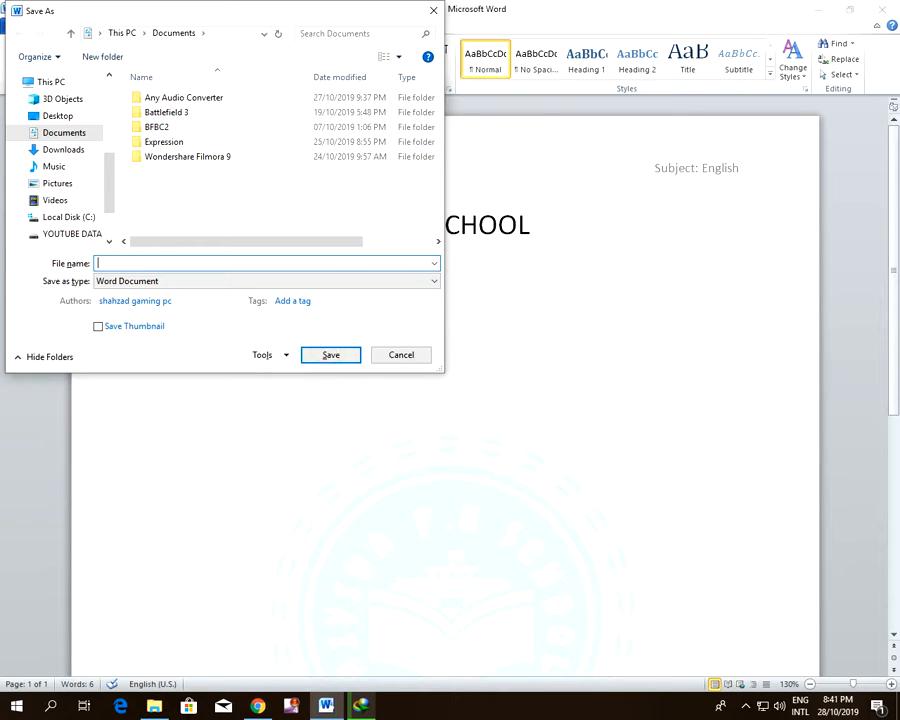
{"action": "left_click", "coordinate": [414, 353]}
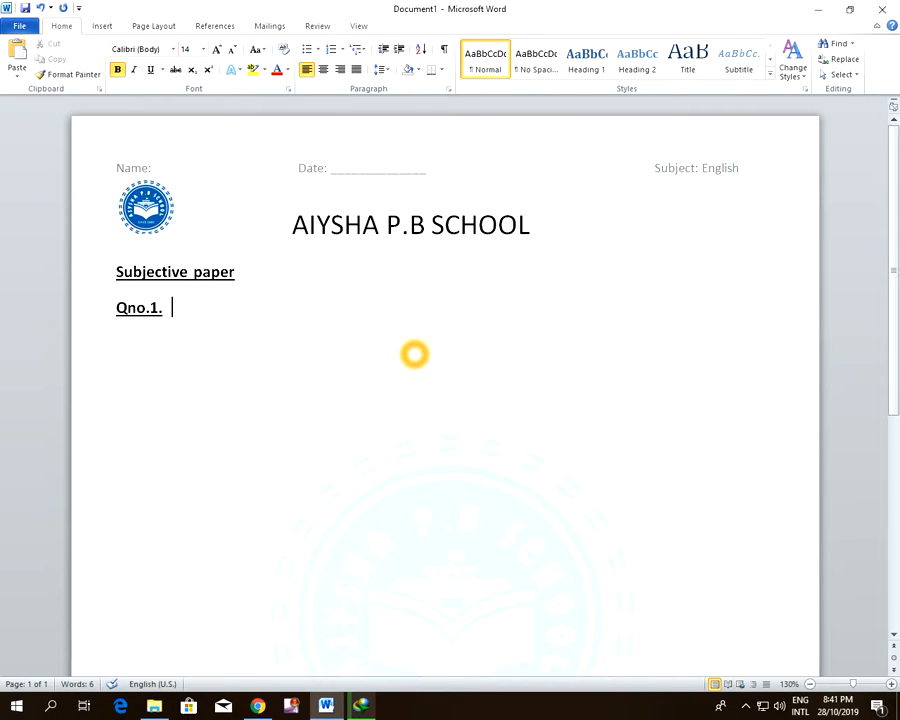
Switch the input language to English (US) and add the underlined text "Short Question" after the "Qno.1." label
{"action": "key", "text": "alt+shift"}
{"action": "key", "text": "BackSpace"}
{"action": "key", "text": "BackSpace"}
{"action": "key", "text": "BackSpace"}
{"action": "key", "text": "ctrl+u"}
{"action": "type", "text": "S"}
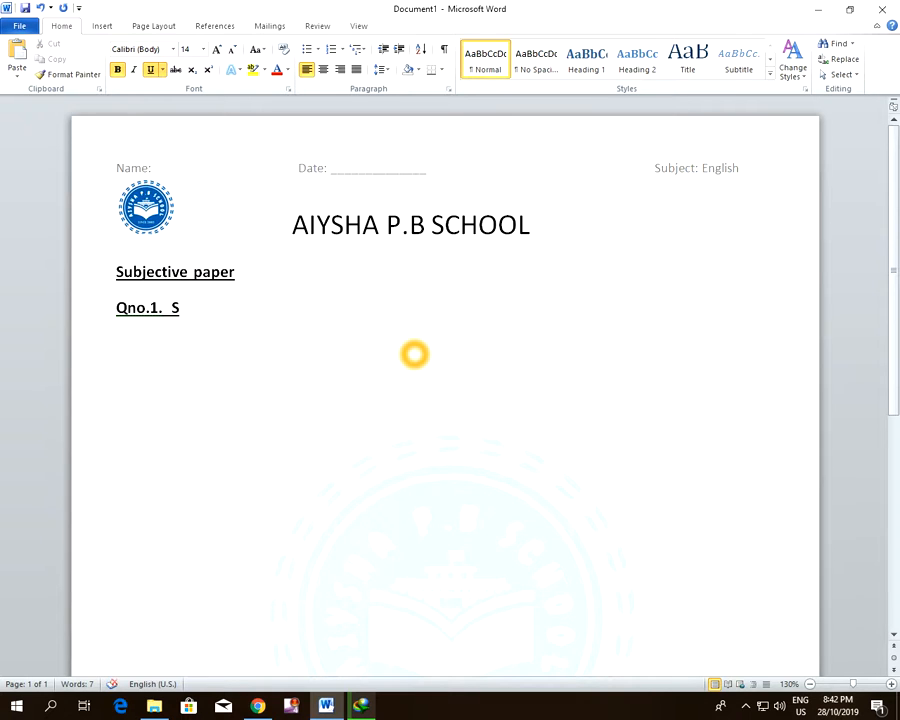
{"action": "type", "text": "hort Q"}
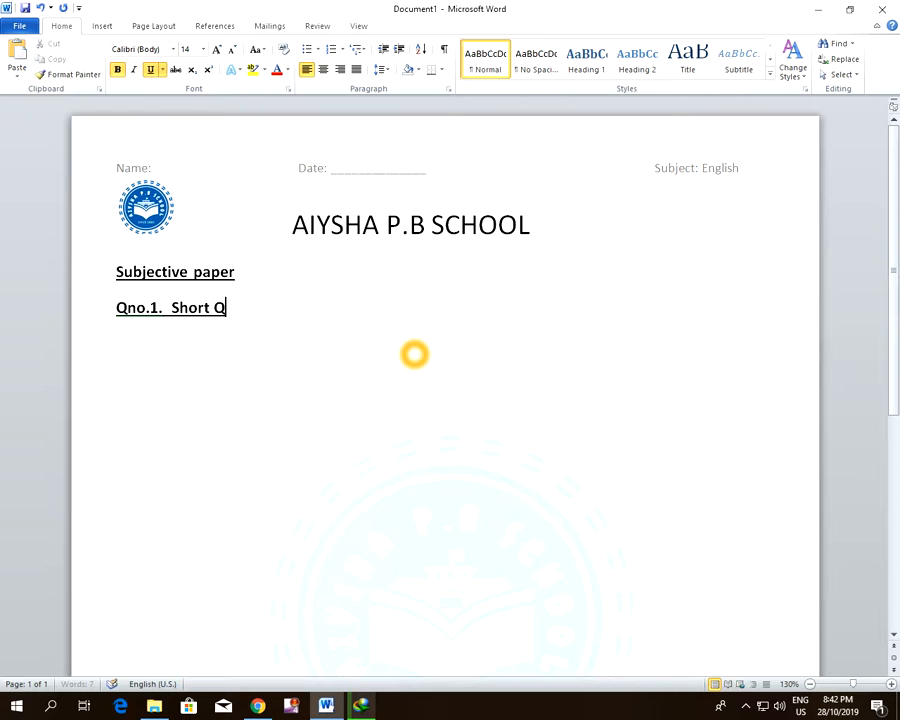
{"action": "type", "text": "uestion"}
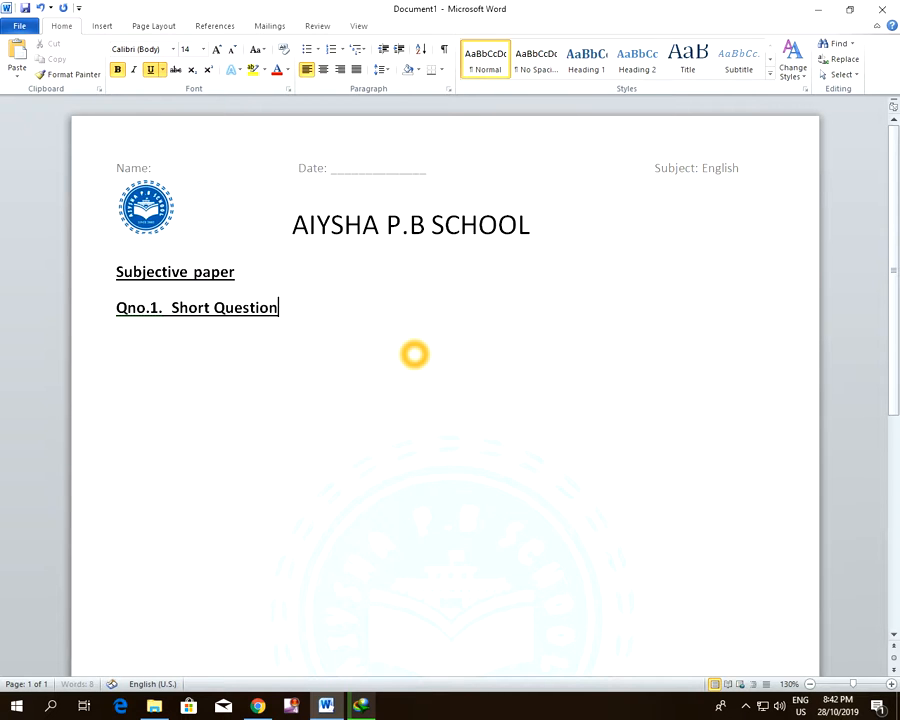
Remove the underline from "Short Question" and its preceding period, and delete the extra space before the text
{"action": "left_click_drag", "start_coordinate": [282, 311], "coordinate": [170, 323]}
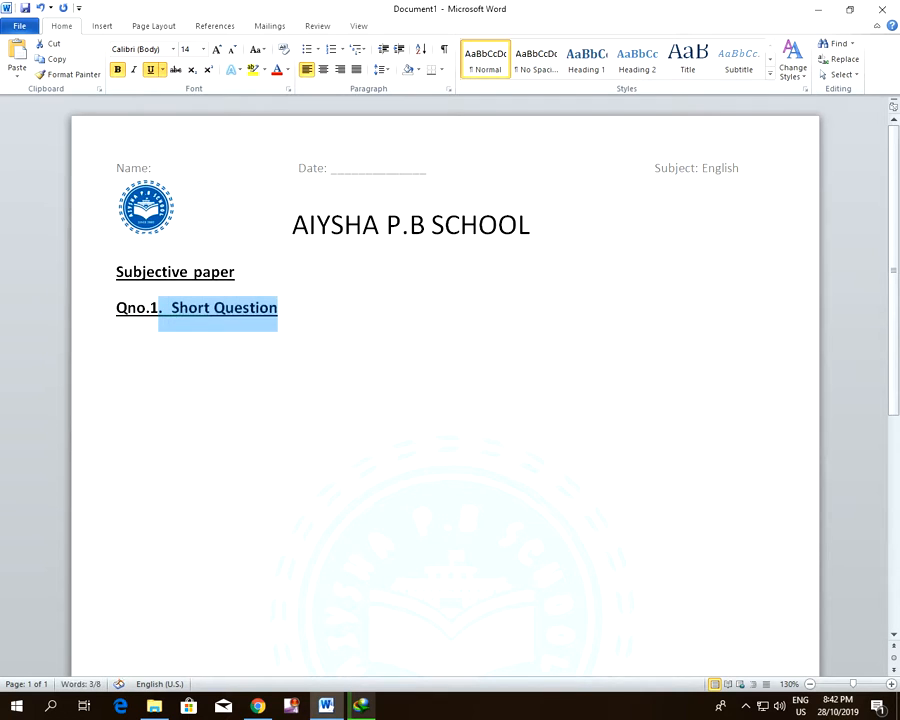
{"action": "key", "text": "ctrl+u"}
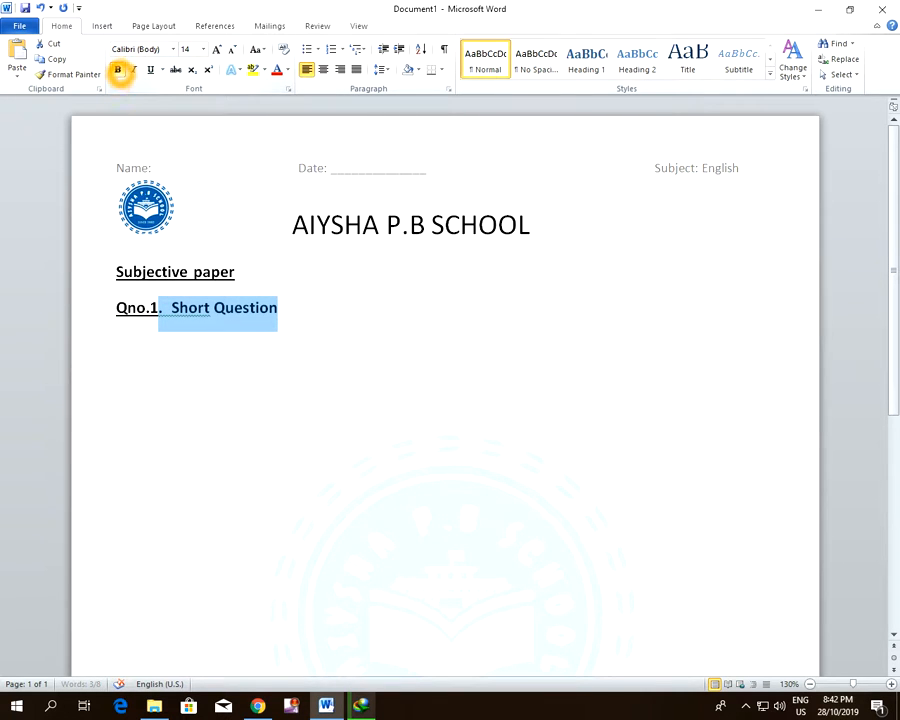
{"action": "left_click", "coordinate": [330, 311]}
{"action": "left_click", "coordinate": [172, 317]}
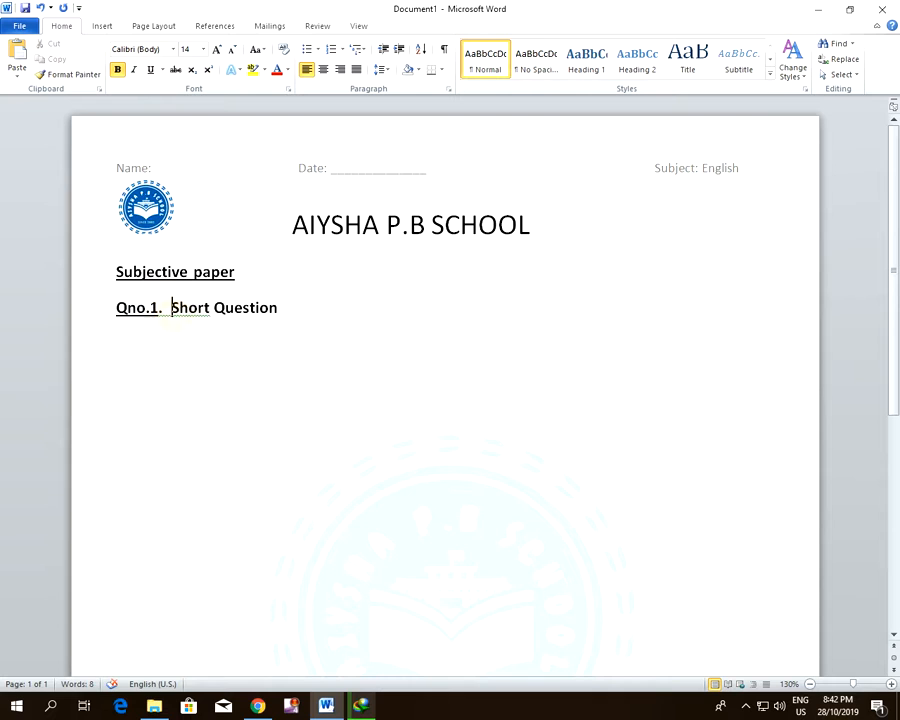
{"action": "key", "text": "BackSpace"}
Add a new line reading "Question 1" below the "Qno.1. Short Question" line
{"action": "left_click", "coordinate": [282, 325]}
{"action": "key", "text": "Return"}
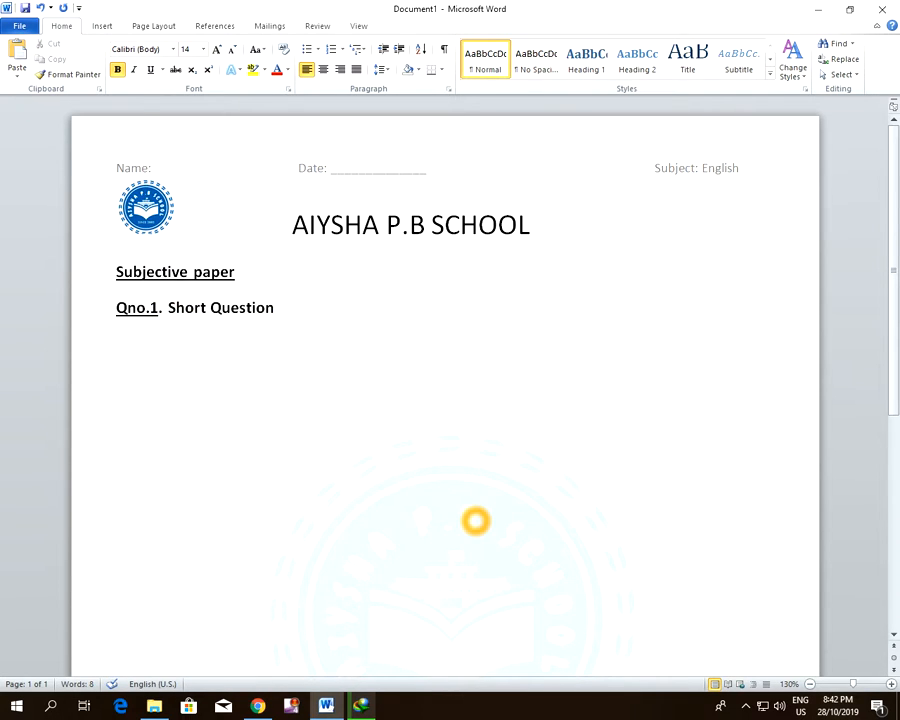
{"action": "type", "text": "Question 1"}
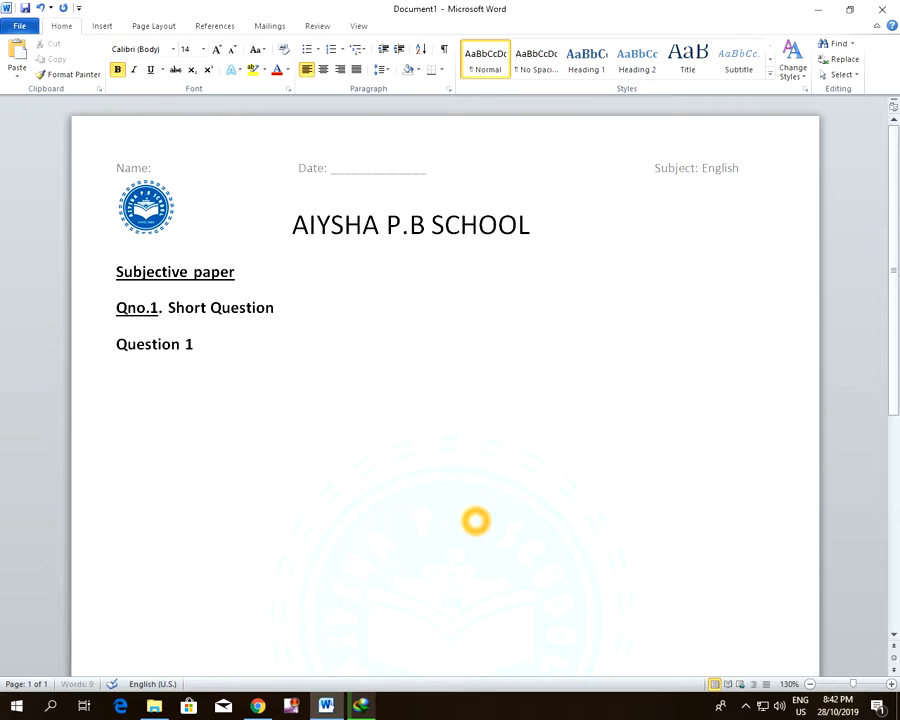
Copy the "Question 1" line and paste it on the same row, tabbed across to about below the end of the date blank
{"action": "triple_click", "coordinate": [193, 344]}
{"action": "right_click", "coordinate": [143, 344]}
{"action": "left_click", "coordinate": [173, 368]}
{"action": "left_click", "coordinate": [207, 349]}
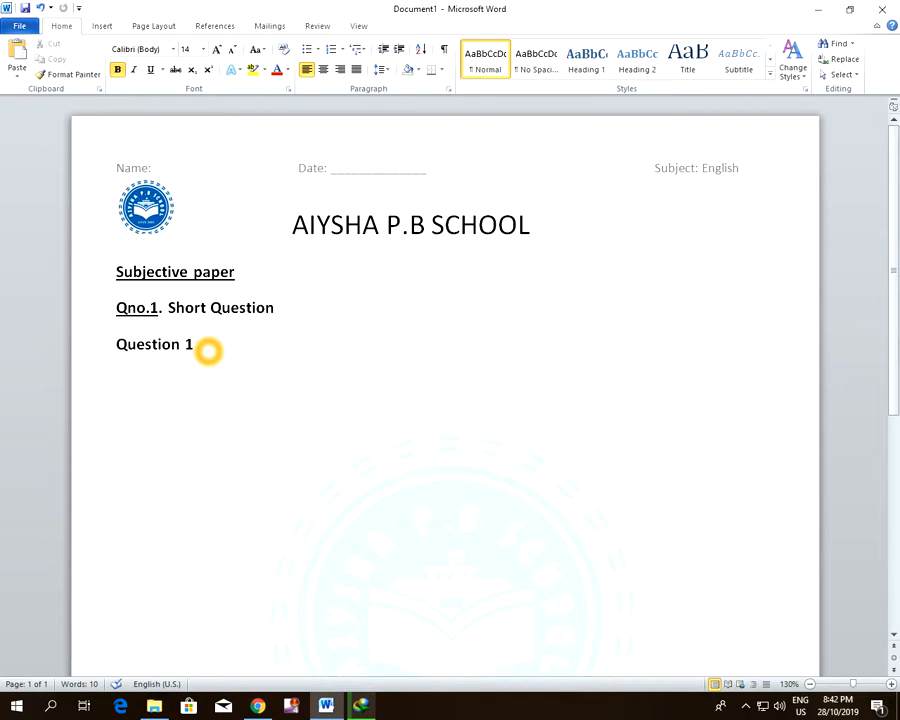
{"action": "key", "text": "Tab"}
{"action": "key", "text": "Tab"}
{"action": "key", "text": "Tab"}
{"action": "key", "text": "Tab"}
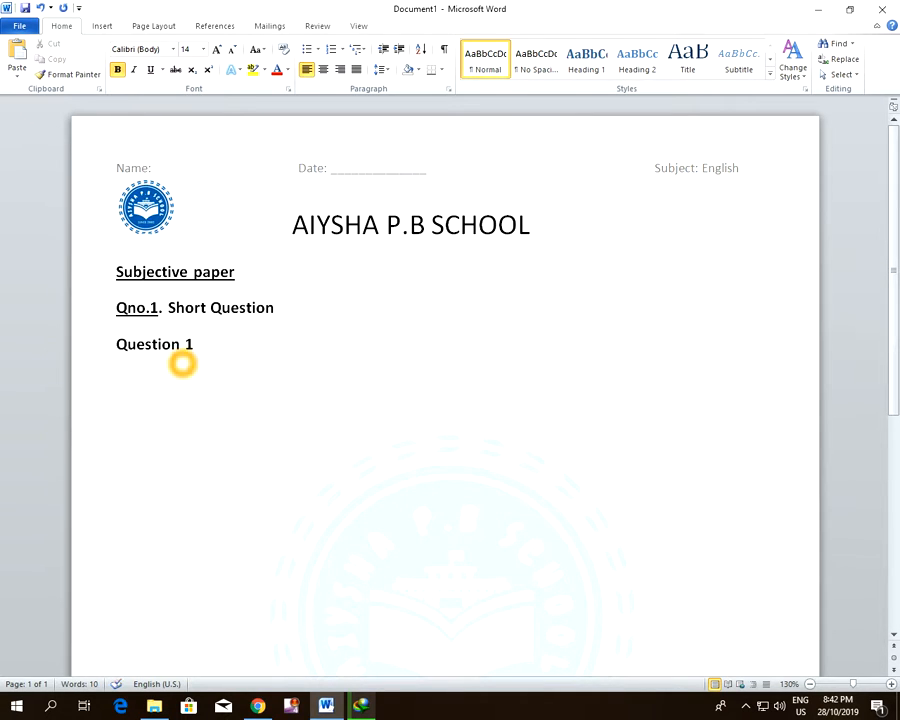
{"action": "key", "text": "Tab"}
{"action": "key", "text": "Tab"}
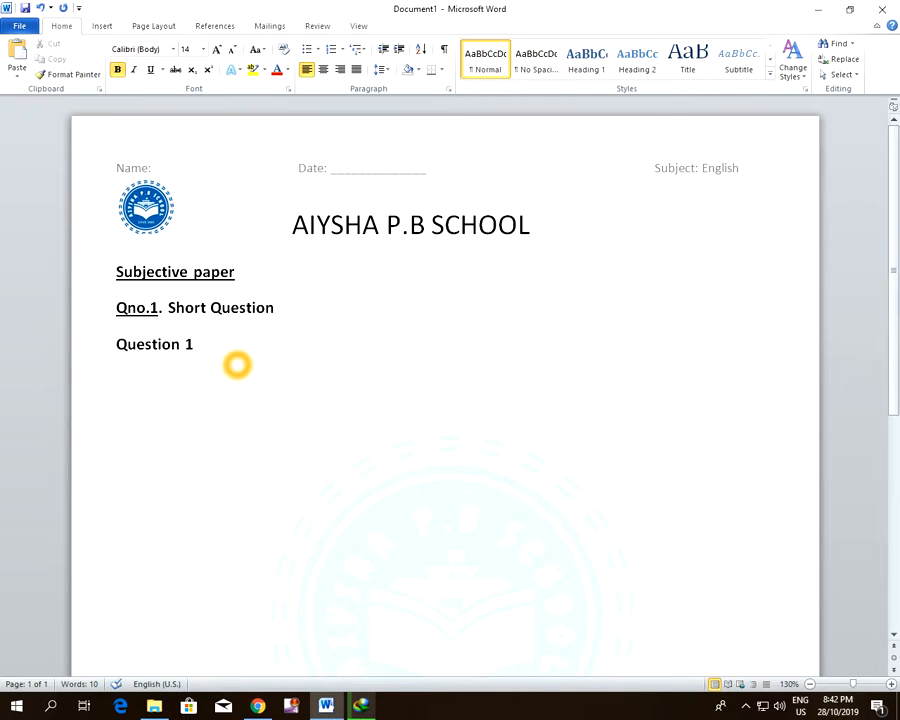
{"action": "key", "text": "ctrl+v"}
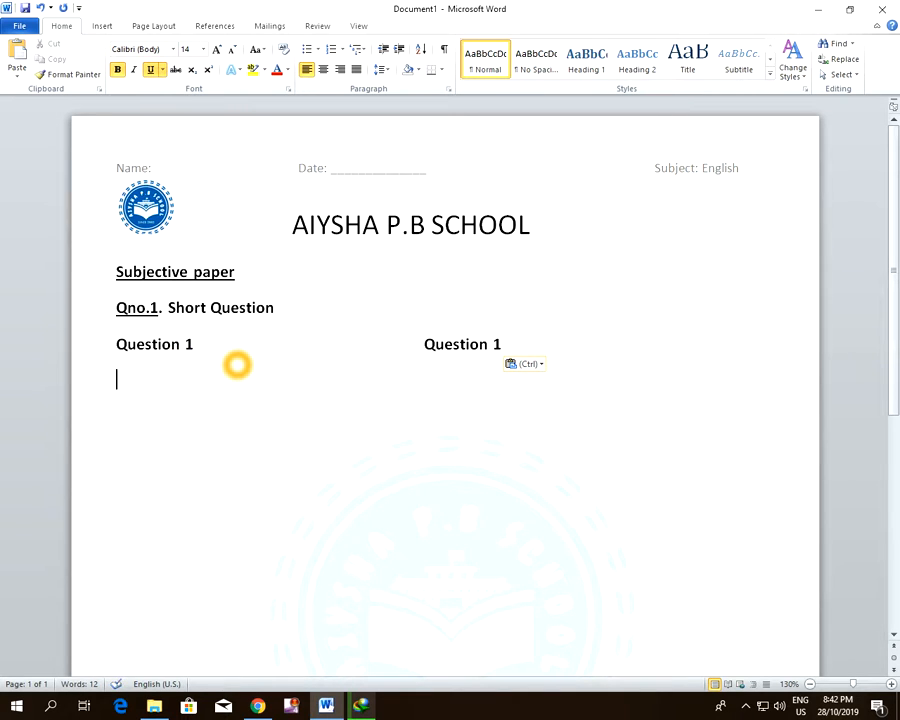
Paste a second row of two "Question 1" entries, aligned with the two columns of the first row
{"action": "key", "text": "ctrl+v"}
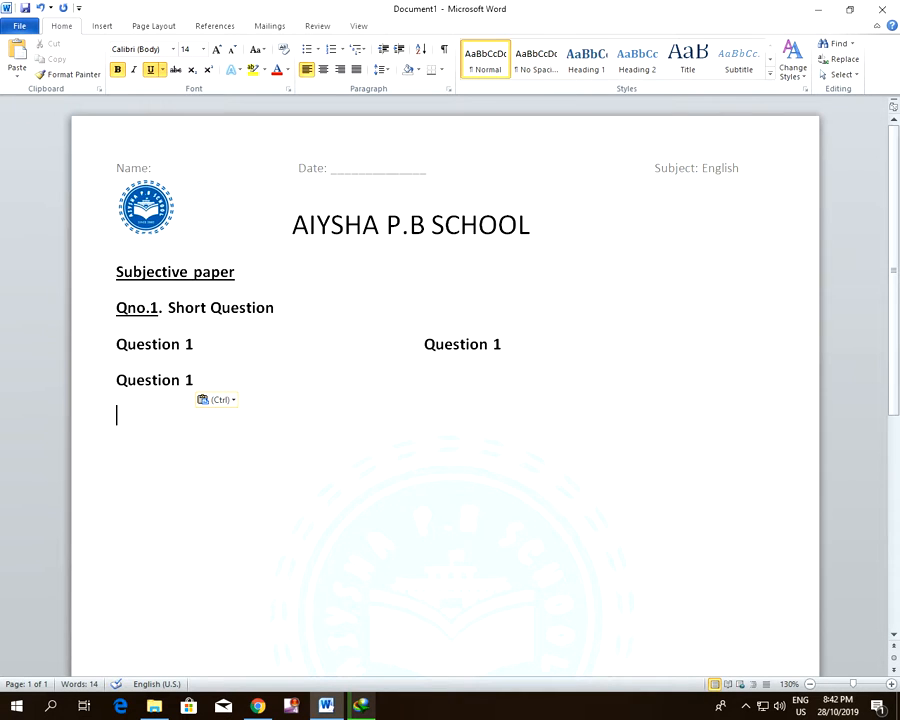
{"action": "left_click", "coordinate": [366, 384]}
{"action": "key", "text": "Tab"}
{"action": "key", "text": "Tab"}
{"action": "key", "text": "Tab"}
{"action": "key", "text": "Tab"}
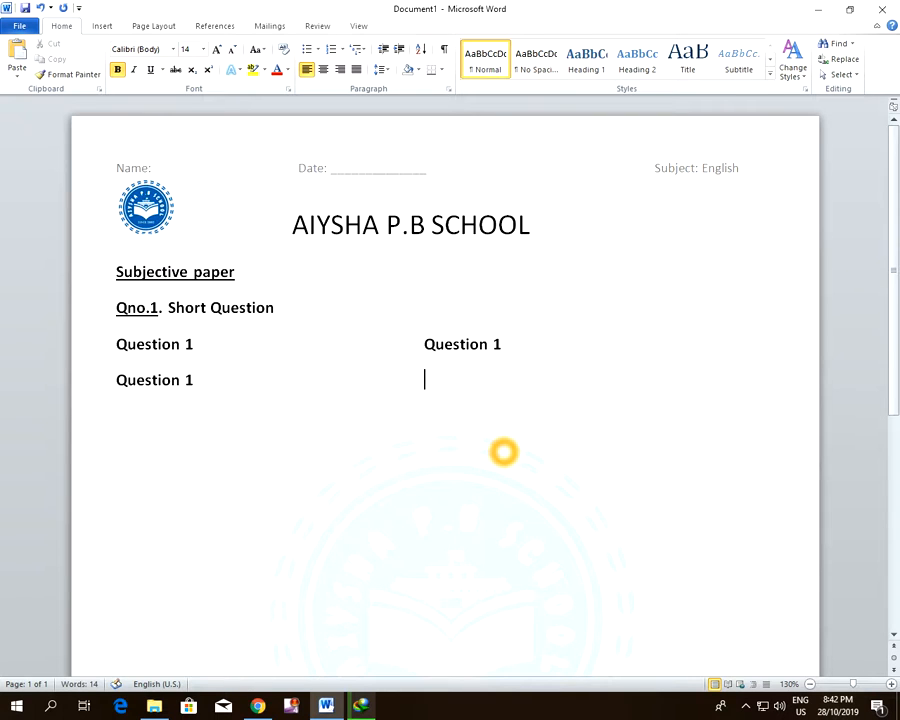
{"action": "key", "text": "ctrl+v"}
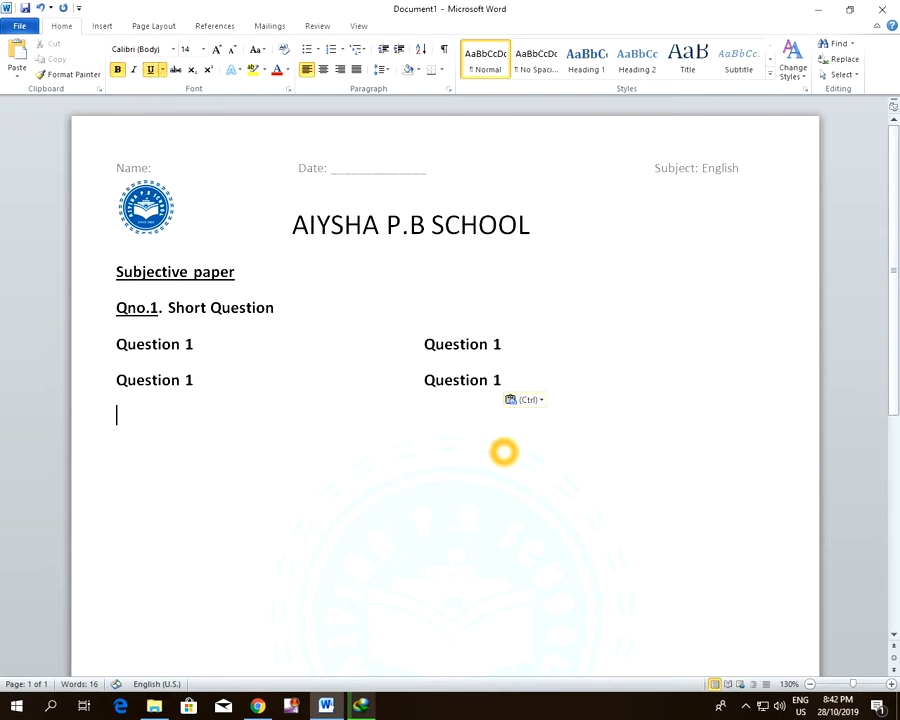
Paste a third row of two "Question 1" entries, aligned with the columns of the rows above
{"action": "key", "text": "ctrl+v"}
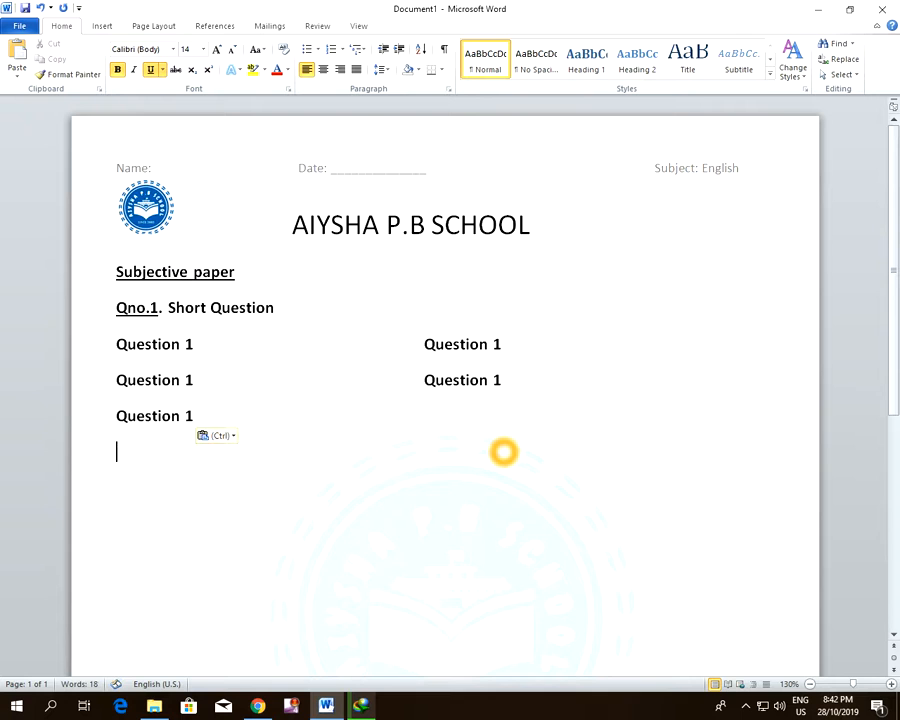
{"action": "left_click", "coordinate": [318, 418]}
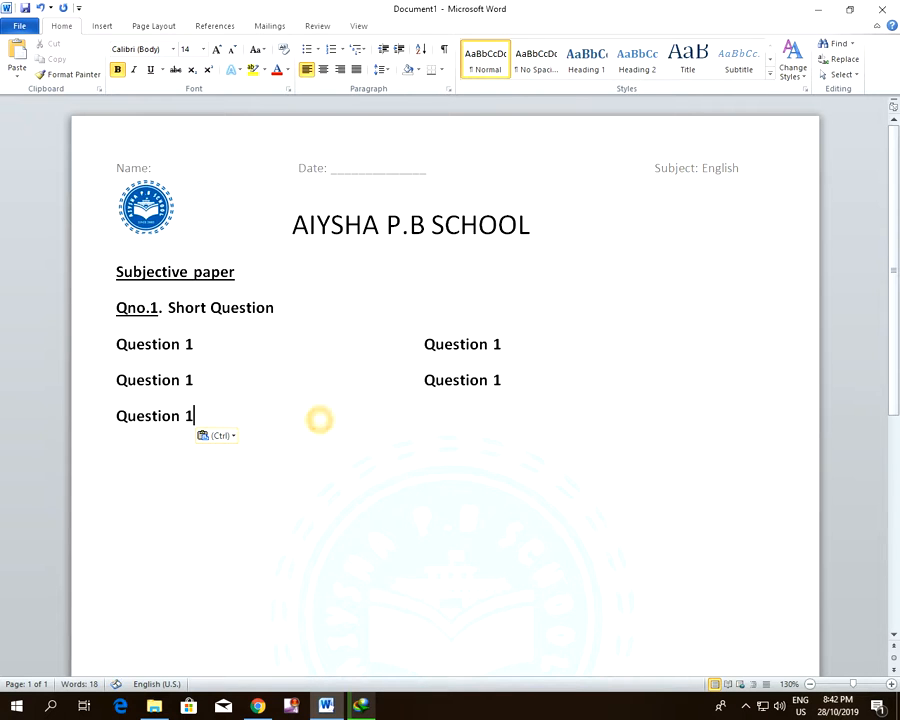
{"action": "key", "text": "Tab"}
{"action": "key", "text": "Tab"}
{"action": "key", "text": "Tab"}
{"action": "key", "text": "Tab"}
{"action": "key", "text": "Tab"}
{"action": "key", "text": "Tab"}
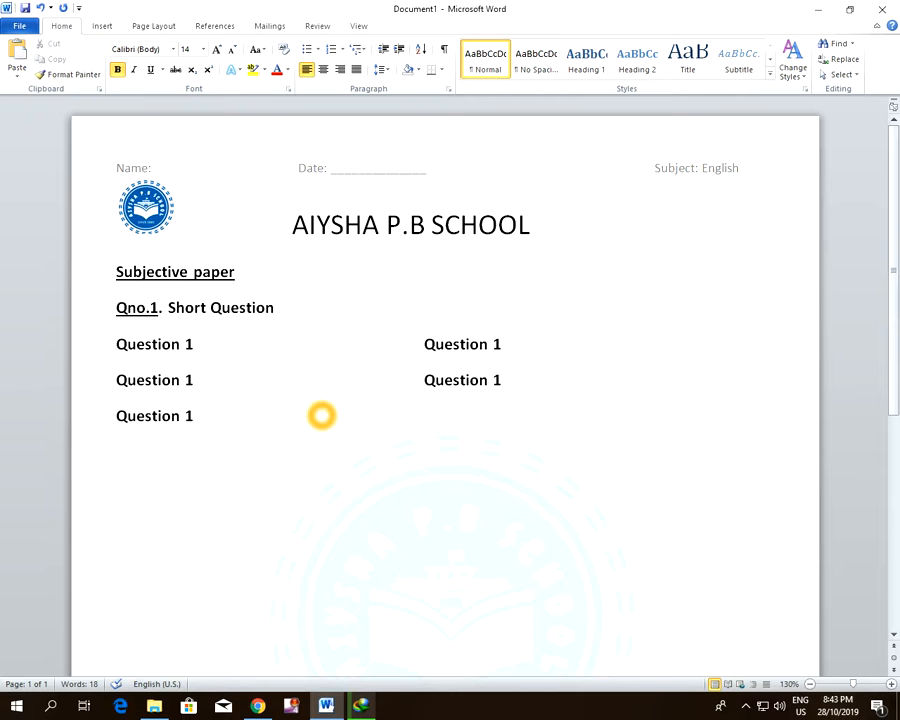
{"action": "key", "text": "ctrl+v"}
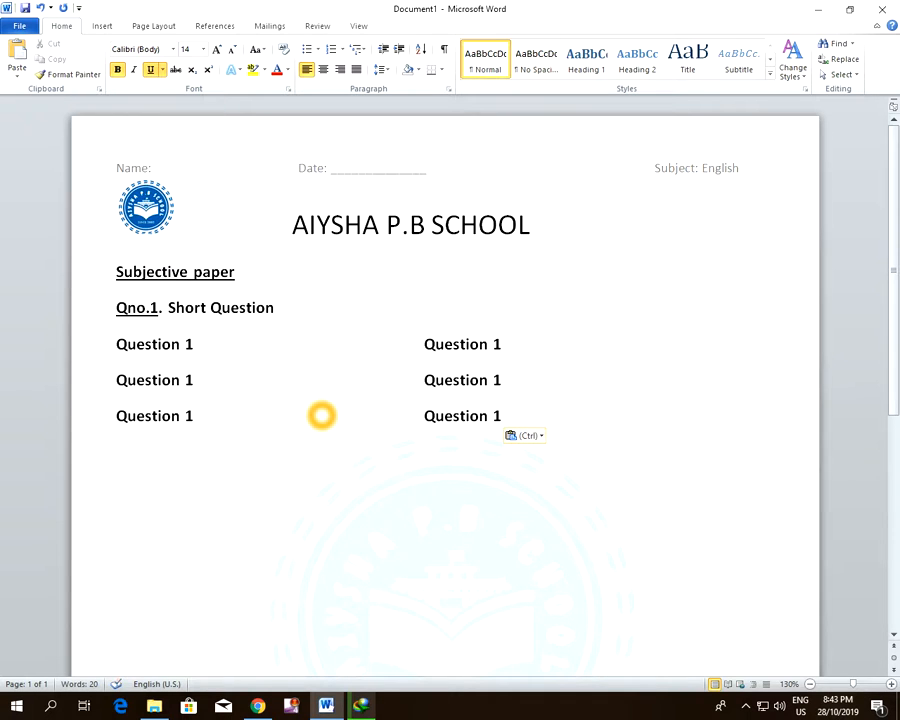
Add the underlined line "Qno.2. Long Question" below the short-question rows
{"action": "type", "text": "Qno"}
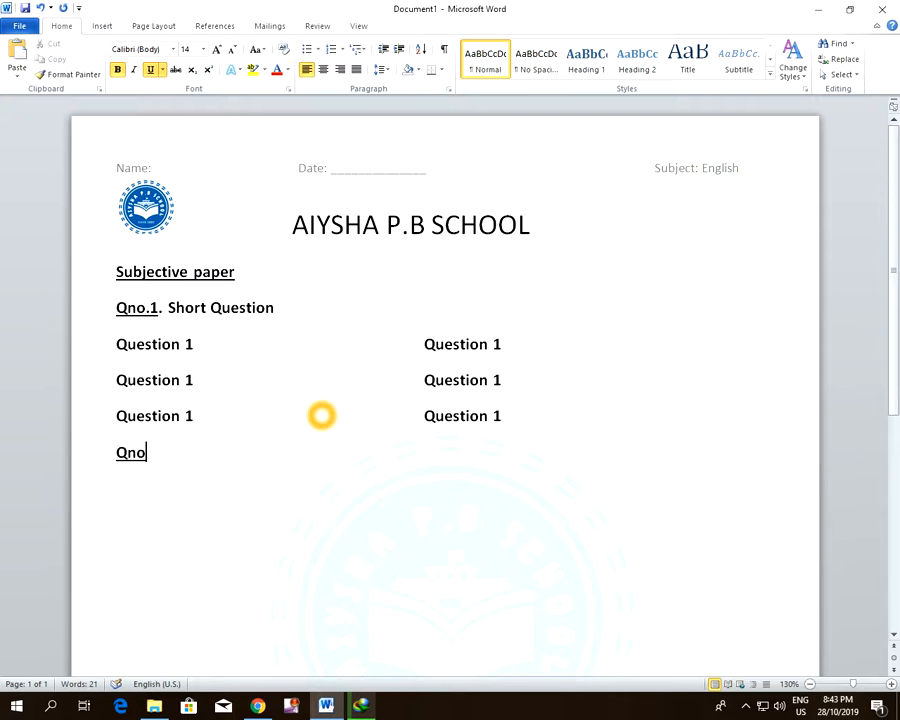
{"action": "type", "text": ".2."}
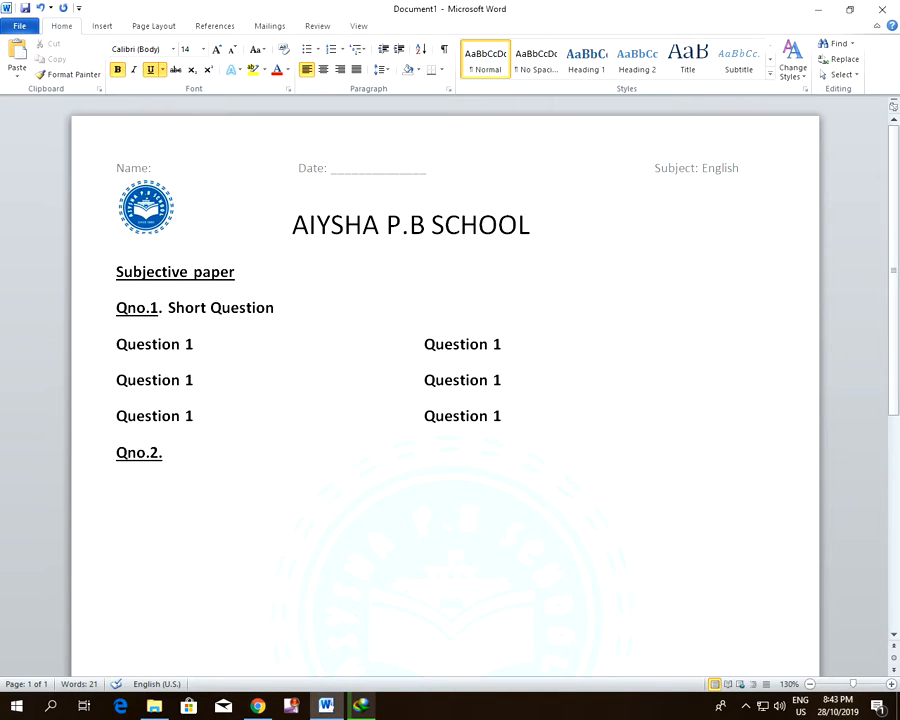
{"action": "type", "text": " L"}
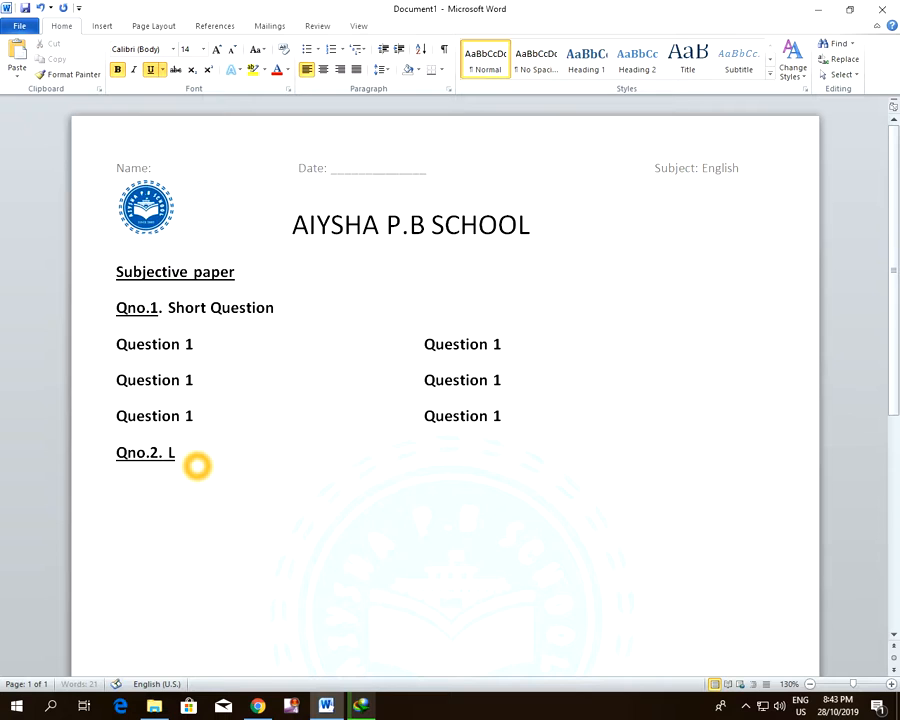
{"action": "type", "text": "ong Question"}
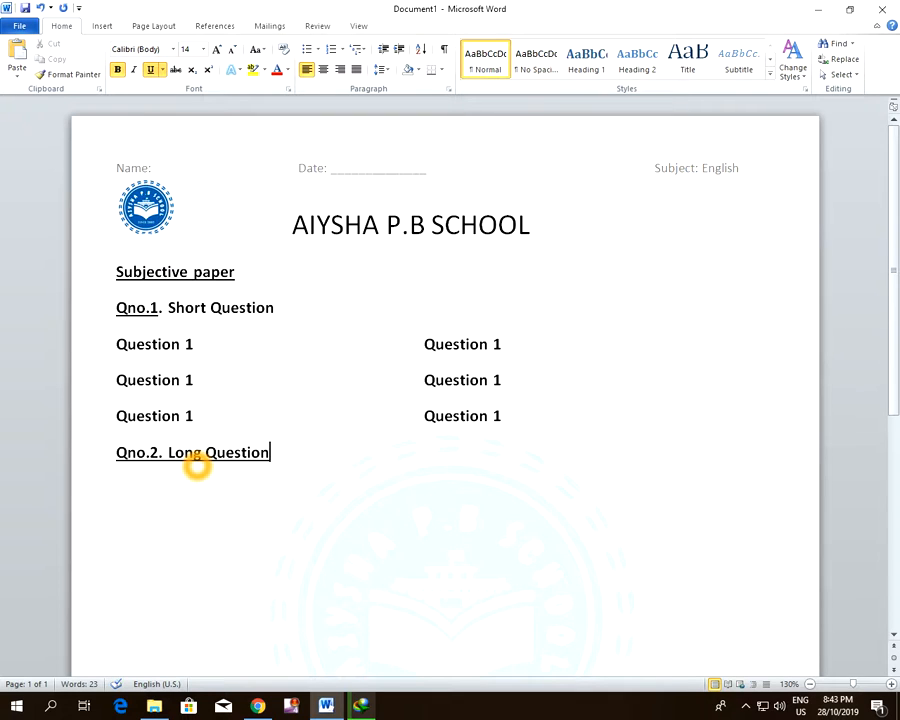
Paste the copied "Question 1" line six times under "Qno.2. Long Question", each on its own line
{"action": "key", "text": "Return"}
{"action": "key", "text": "ctrl+v"}
{"action": "key", "text": "ctrl+v"}
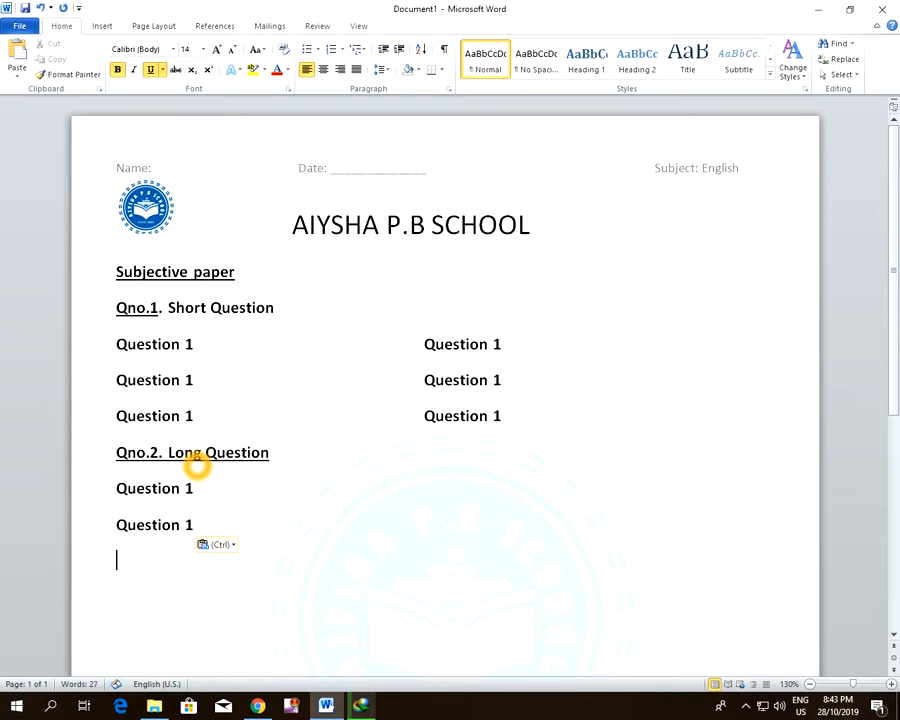
{"action": "key", "text": "ctrl+v"}
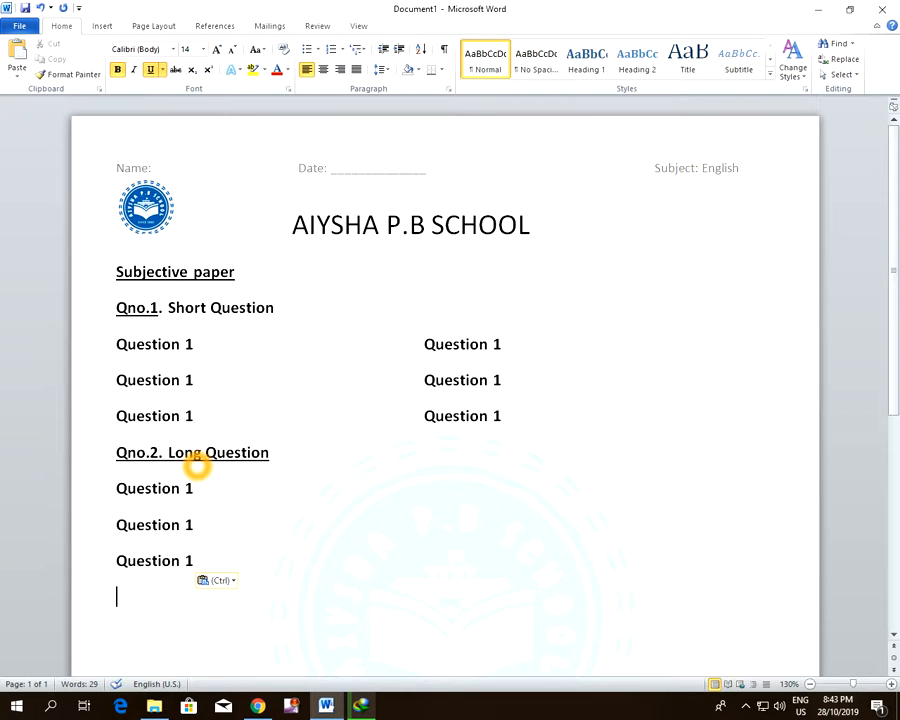
{"action": "type", "text": "Question 1"}
{"action": "type", "text": "Question 1"}
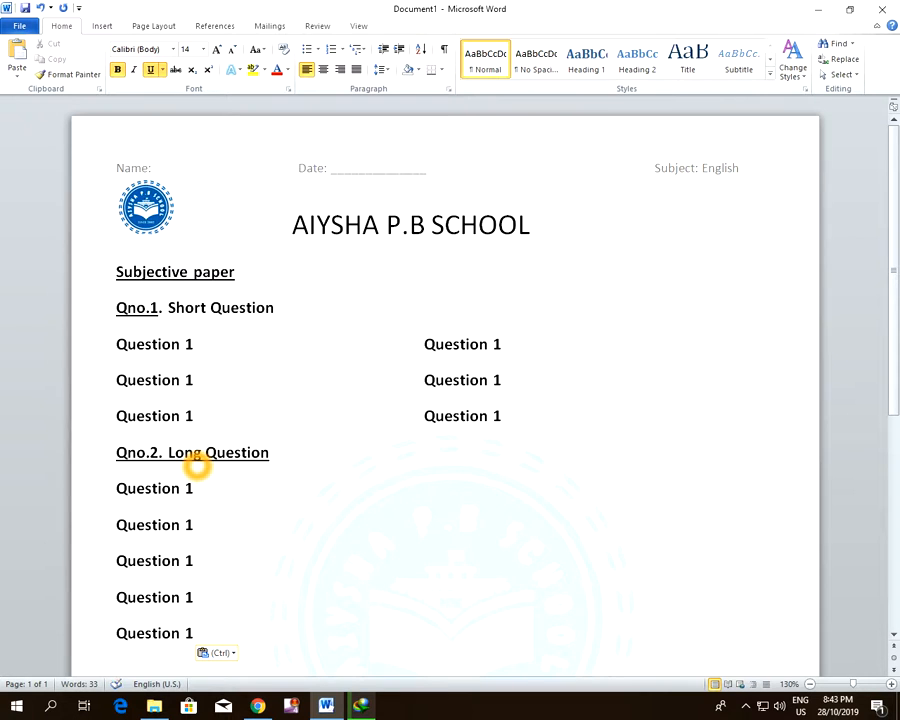
{"action": "scroll", "coordinate": [326, 468], "scroll_direction": "down", "scroll_amount": 2}
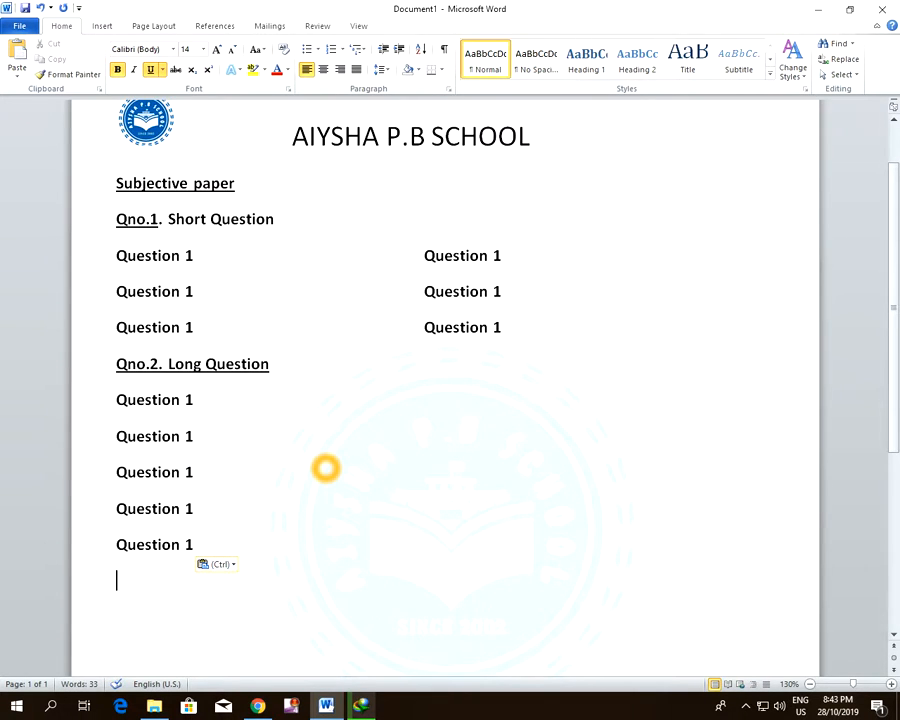
{"action": "type", "text": "Question 1"}
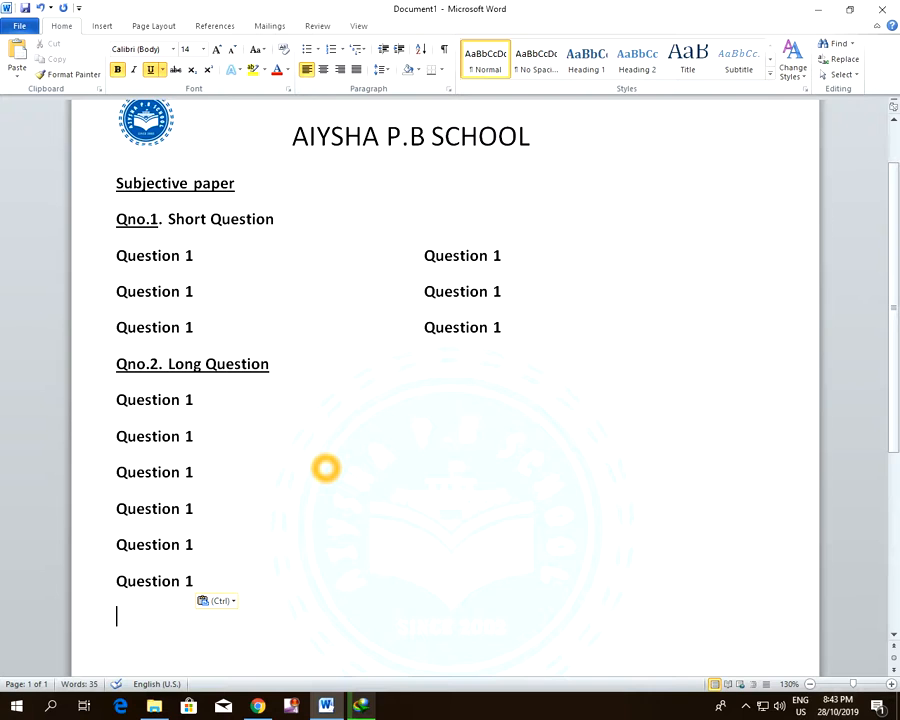